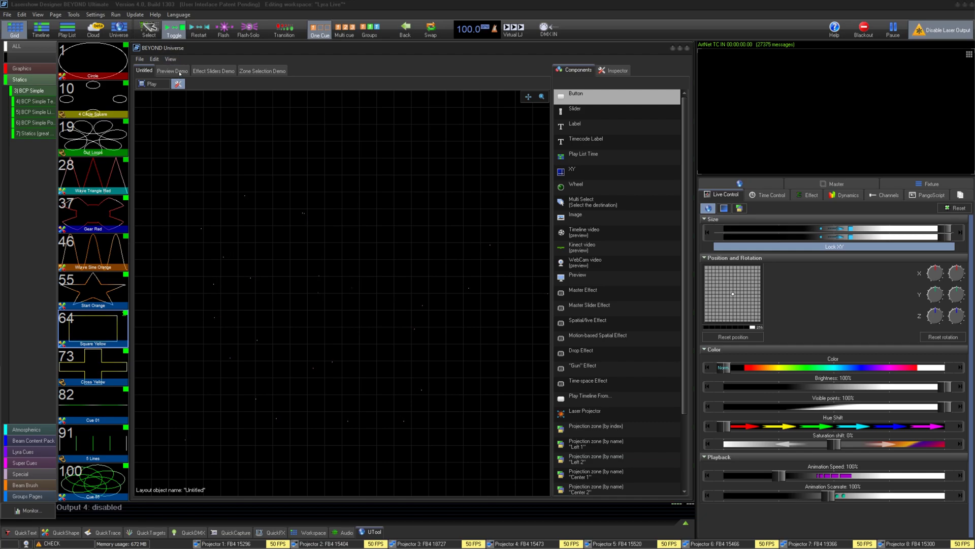
Look through the Effect Sliders, Preview and Zone Selection demo layouts, ending on the blank Untitled layout
{"action": "left_click", "coordinate": [213, 71]}
{"action": "left_click", "coordinate": [172, 71]}
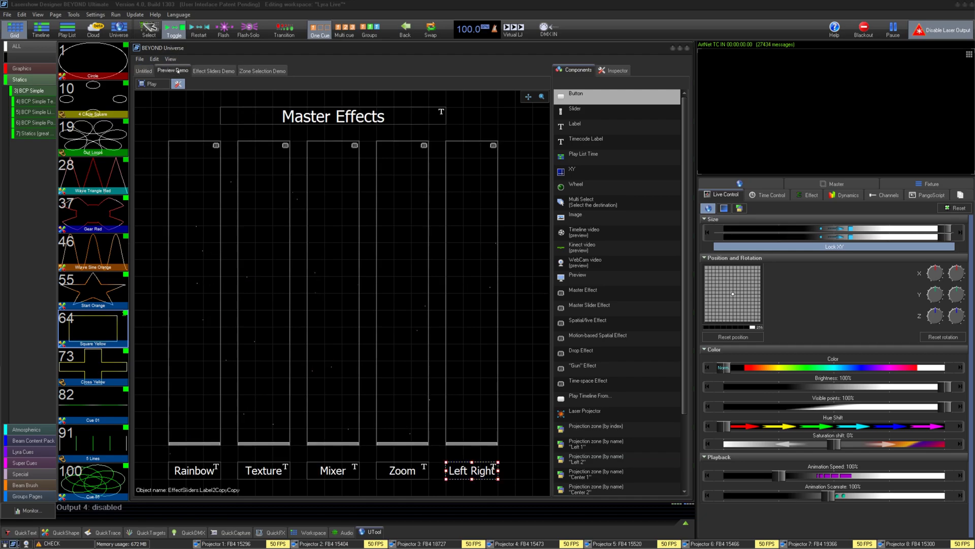
{"action": "left_click", "coordinate": [283, 71]}
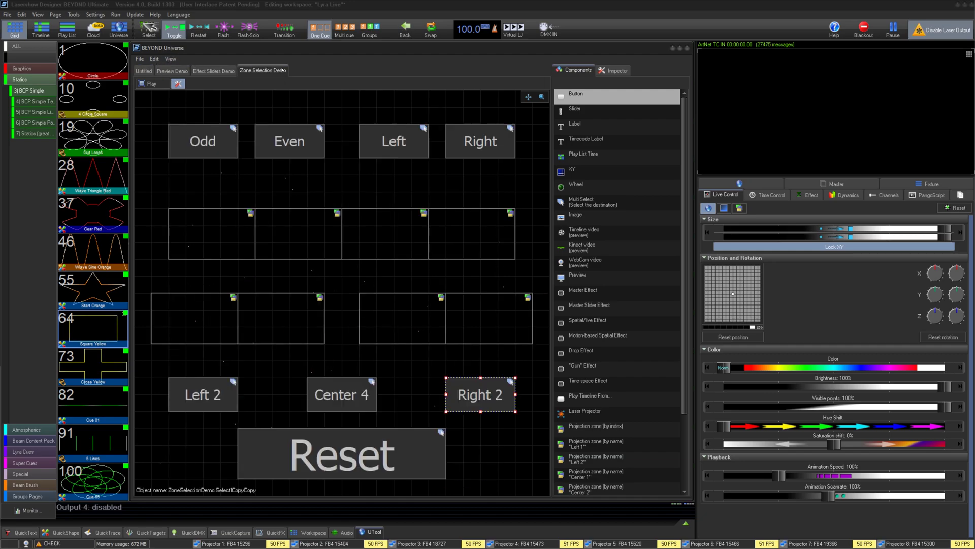
{"action": "left_click", "coordinate": [144, 71]}
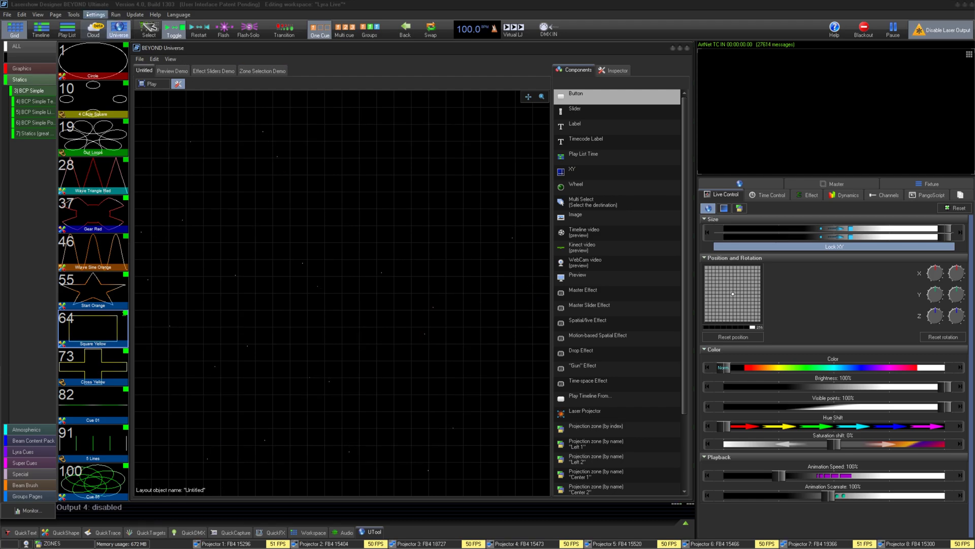
Open the BEYOND Universe editor window and nudge it slightly within the workspace
{"action": "left_click", "coordinate": [38, 14]}
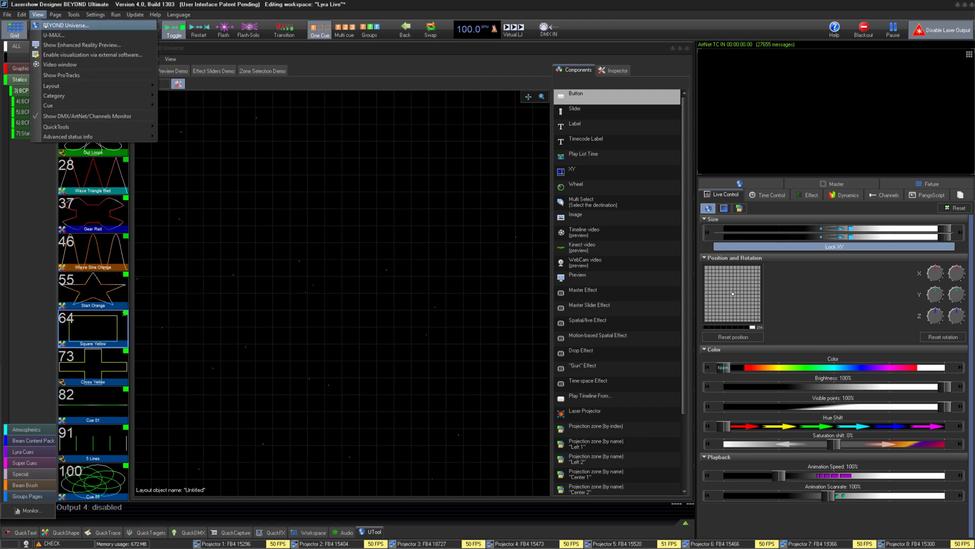
{"action": "left_click", "coordinate": [79, 25]}
{"action": "mouse_move", "coordinate": [265, 51]}
{"action": "left_mouse_down"}
{"action": "mouse_move", "coordinate": [278, 88]}
{"action": "mouse_move", "coordinate": [241, 44]}
{"action": "mouse_move", "coordinate": [263, 51]}
{"action": "left_mouse_up"}
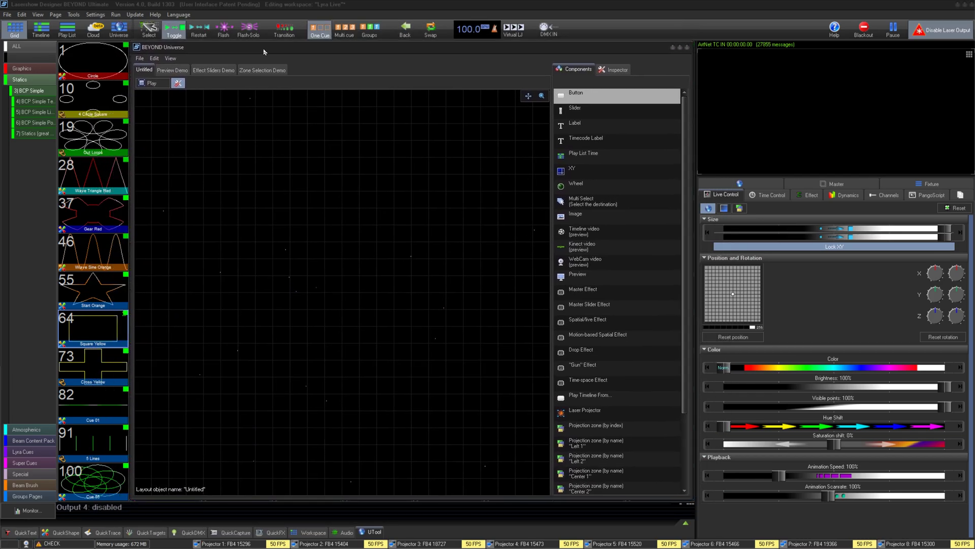
Open the application configuration and disable the Universe pads in the Right-tabs, QuickTool and Center (grid) areas
{"action": "left_click", "coordinate": [95, 14]}
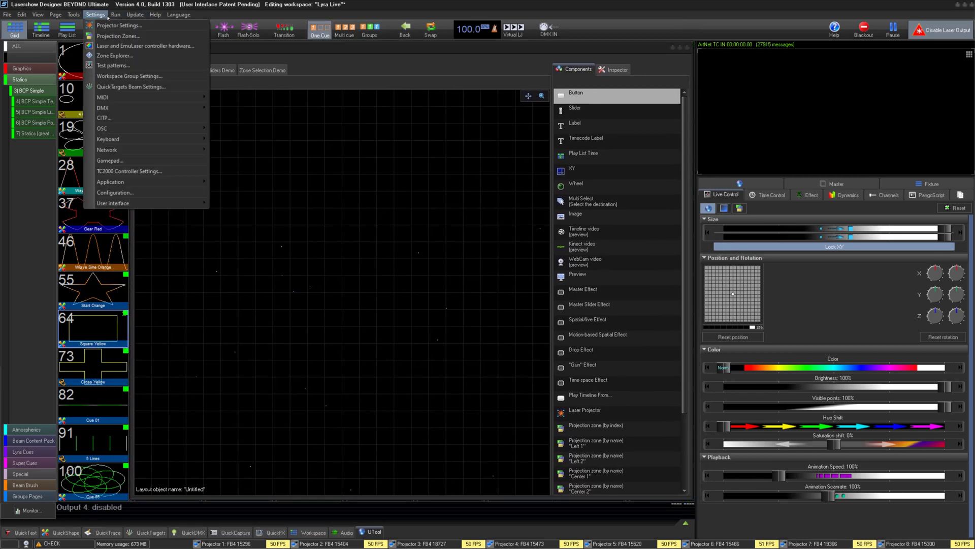
{"action": "left_click", "coordinate": [163, 193]}
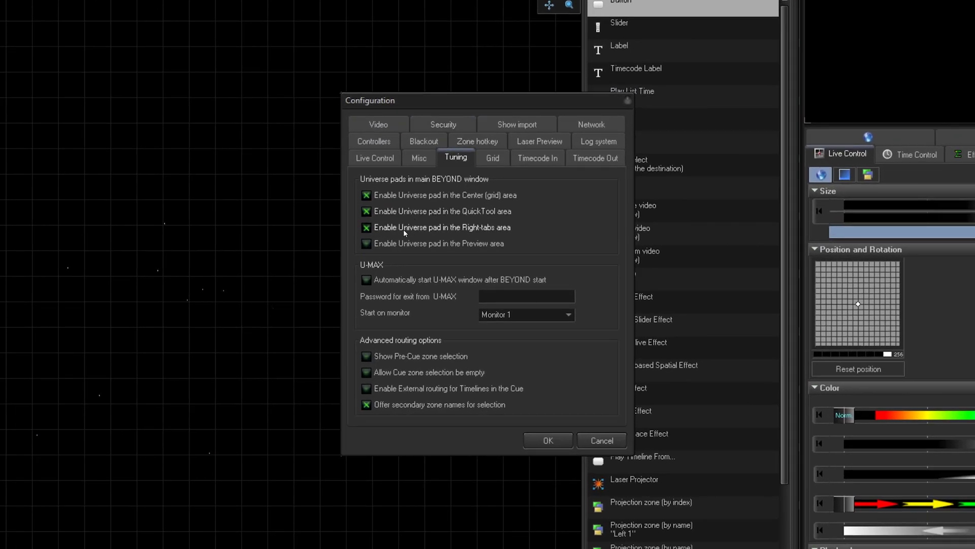
{"action": "left_click", "coordinate": [404, 229]}
{"action": "left_click", "coordinate": [409, 212]}
{"action": "left_click", "coordinate": [415, 196]}
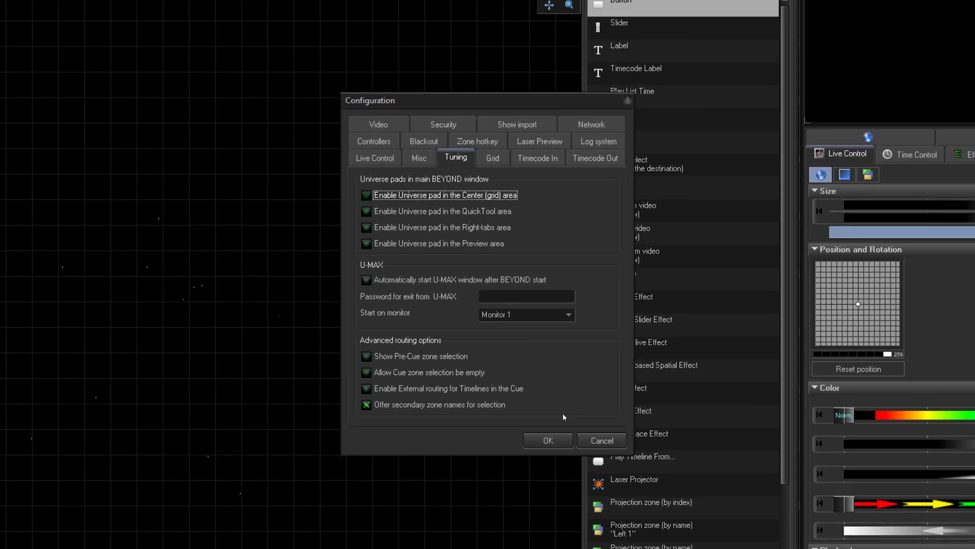
Re-enable the Universe pads in the Center (grid), QuickTool and Right-tabs areas, leaving the Preview area pad disabled
{"action": "left_click", "coordinate": [438, 196]}
{"action": "left_click", "coordinate": [444, 212]}
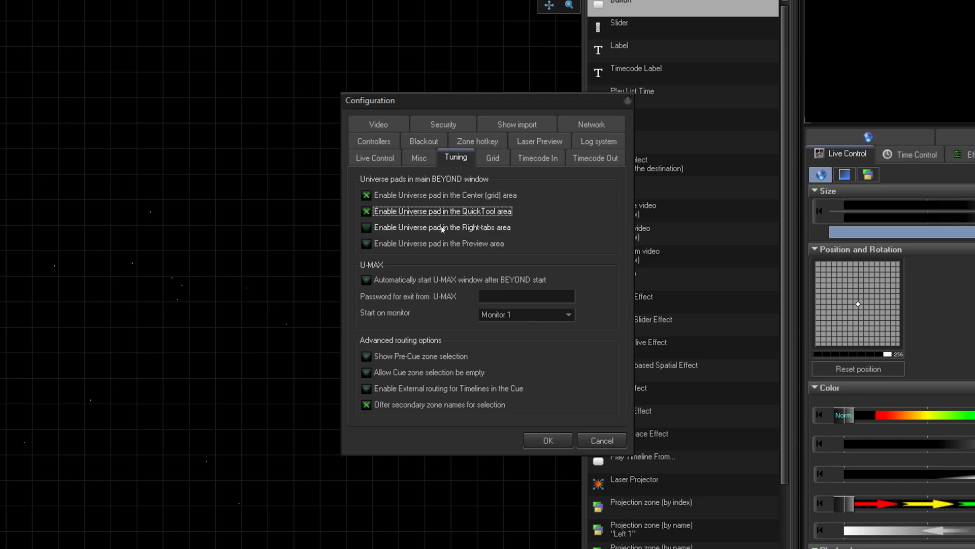
{"action": "left_click", "coordinate": [442, 227]}
{"action": "left_click", "coordinate": [438, 244]}
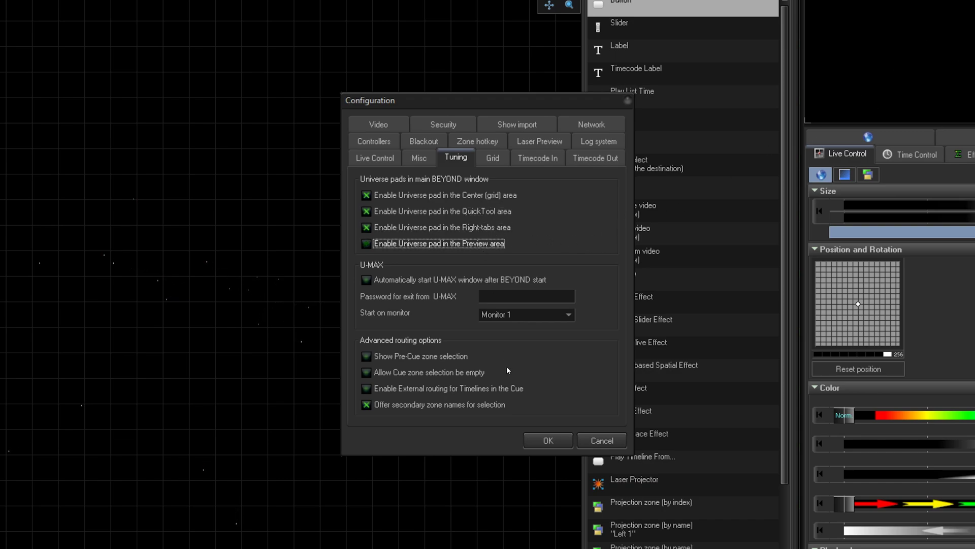
Enable automatic U-MAX start after BEYOND starts, check the exit password field, and disable the automatic start again
{"action": "left_click", "coordinate": [427, 282]}
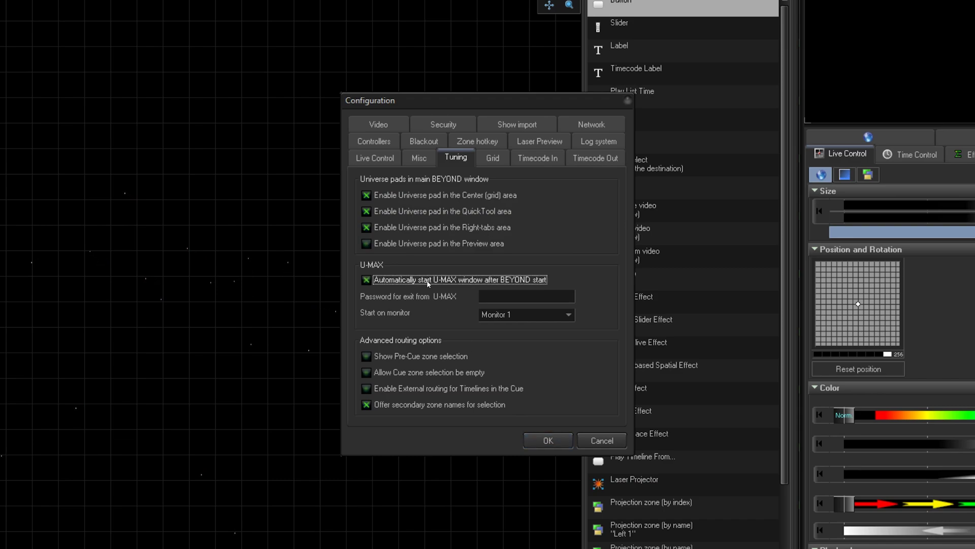
{"action": "left_click", "coordinate": [489, 296]}
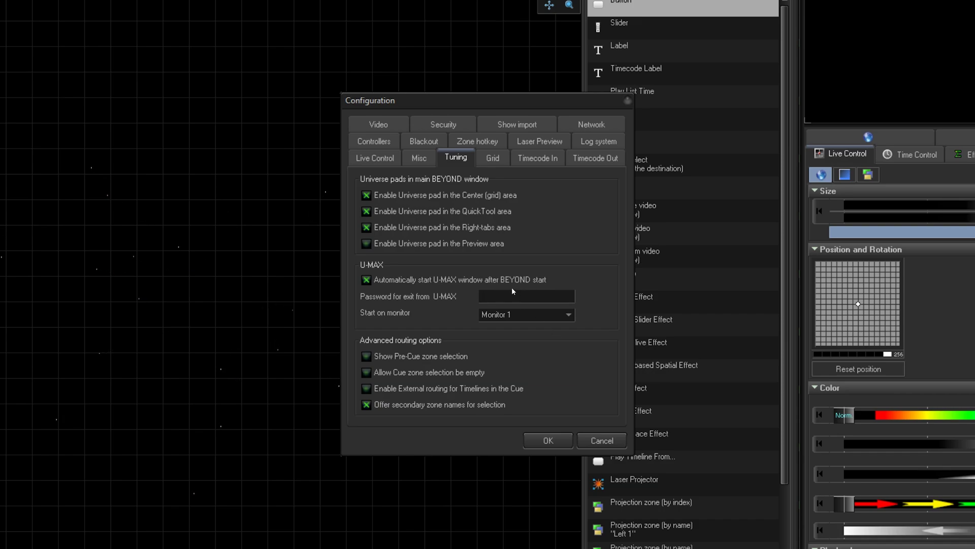
{"action": "left_click", "coordinate": [476, 283]}
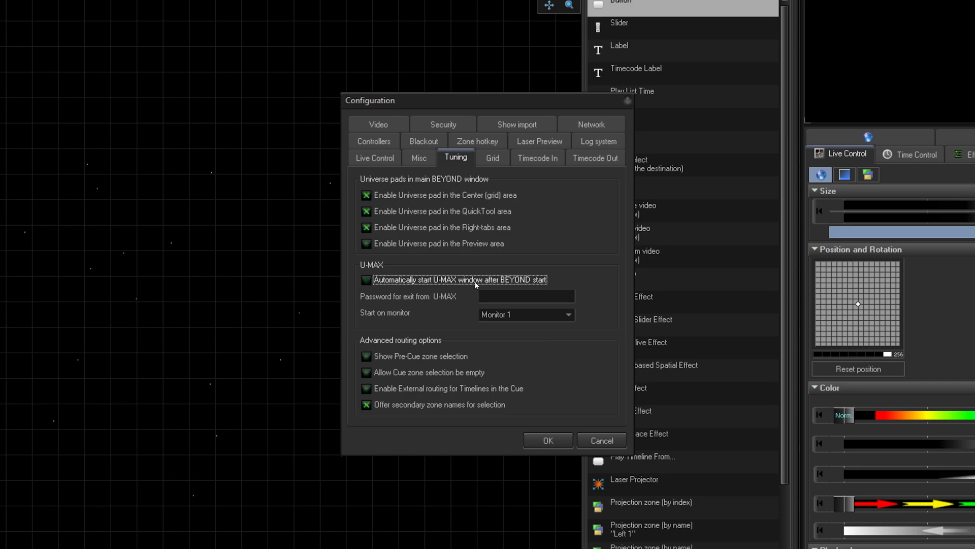
Check the start monitor choices for U-MAX, keep Monitor 1, and accept the configuration
{"action": "left_click", "coordinate": [520, 315]}
{"action": "left_click", "coordinate": [520, 315]}
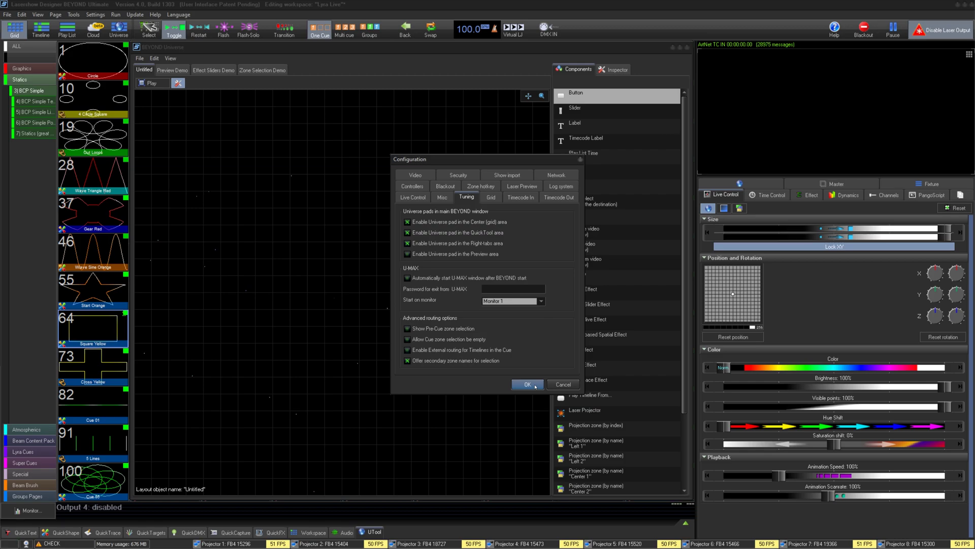
{"action": "left_click", "coordinate": [528, 385]}
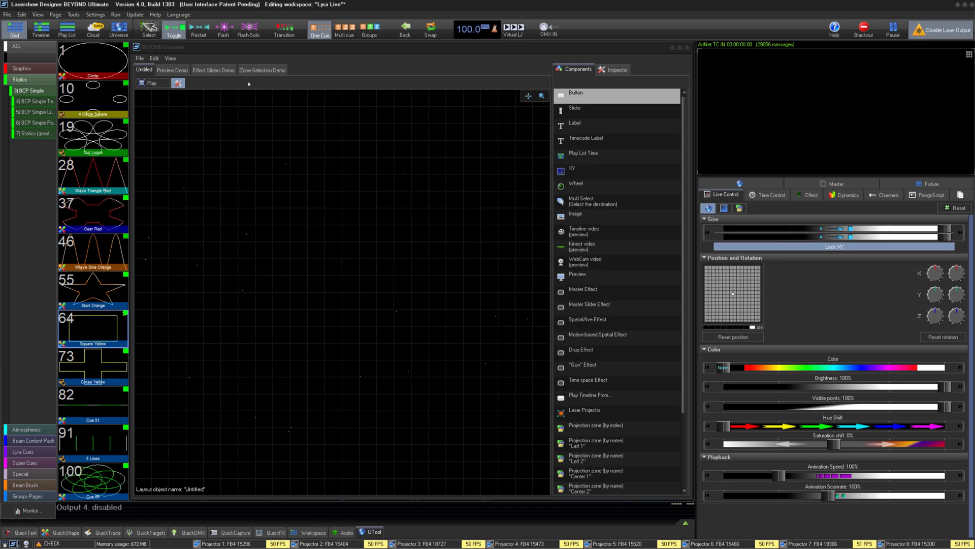
Review the three demo layouts, return to the Untitled layout, and look over the available layout file commands
{"action": "left_click", "coordinate": [242, 59]}
{"action": "left_click", "coordinate": [172, 70]}
{"action": "left_click", "coordinate": [213, 70]}
{"action": "left_click", "coordinate": [258, 70]}
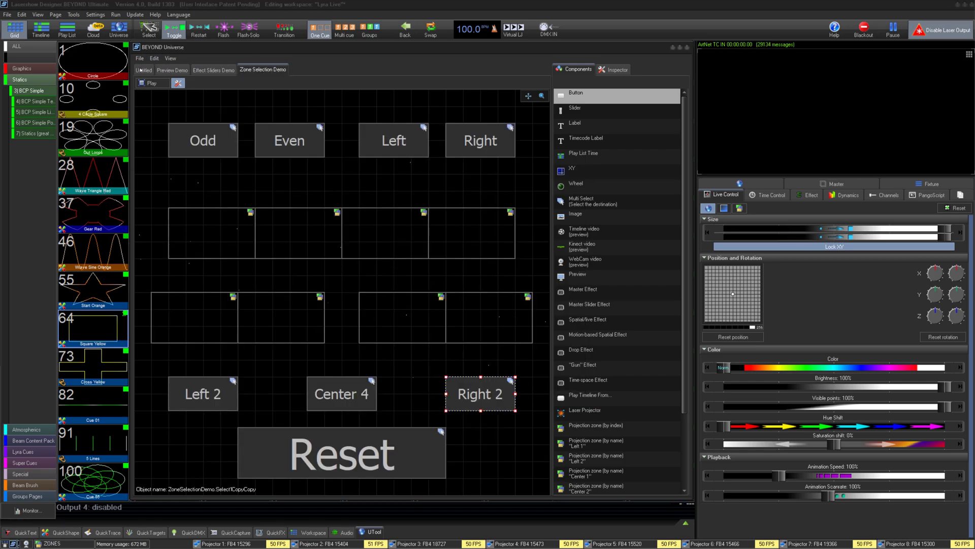
{"action": "left_click", "coordinate": [142, 69]}
{"action": "left_click", "coordinate": [141, 59]}
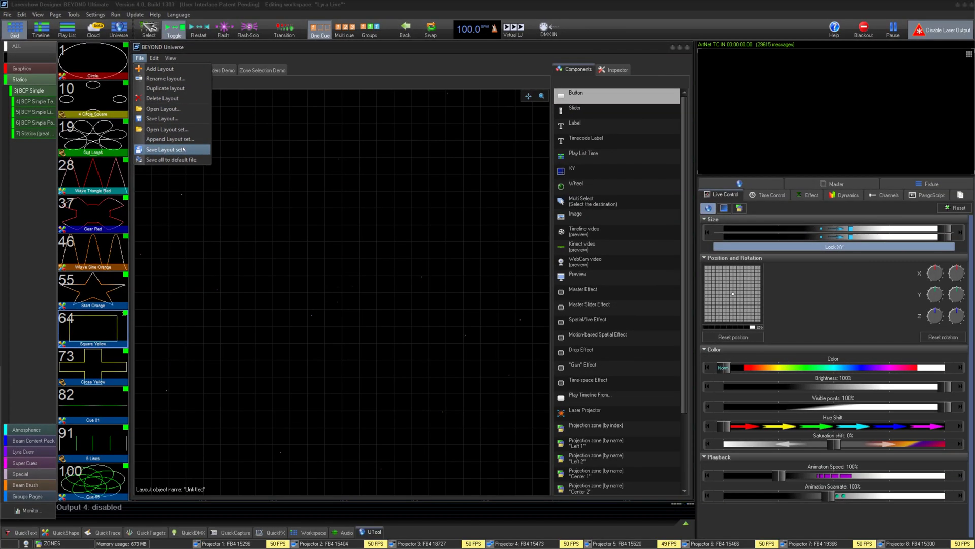
{"action": "left_click", "coordinate": [381, 234]}
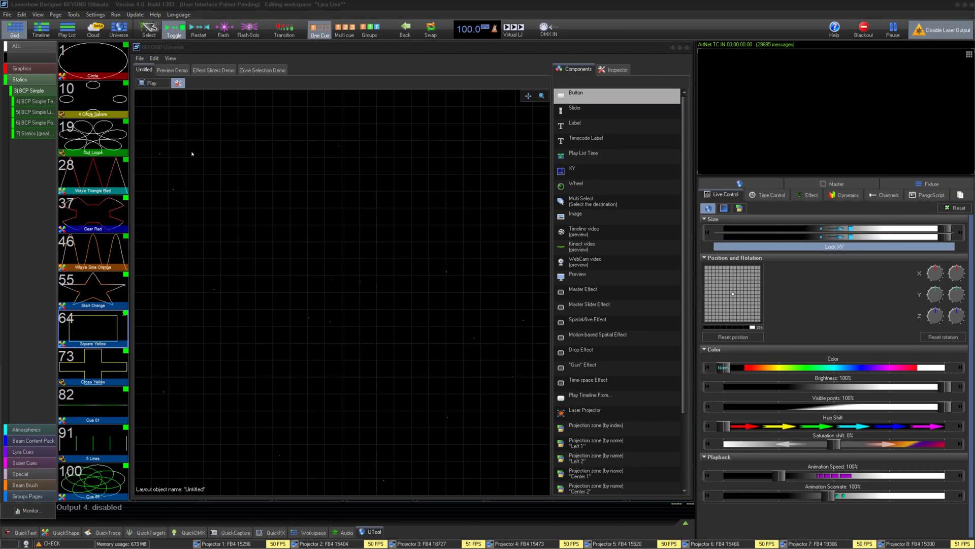
Compare the demo layouts with the blank Untitled layout and view it with the component tools hidden and shown again
{"action": "left_click", "coordinate": [179, 70]}
{"action": "left_click", "coordinate": [221, 70]}
{"action": "left_click", "coordinate": [257, 70]}
{"action": "left_click", "coordinate": [145, 70]}
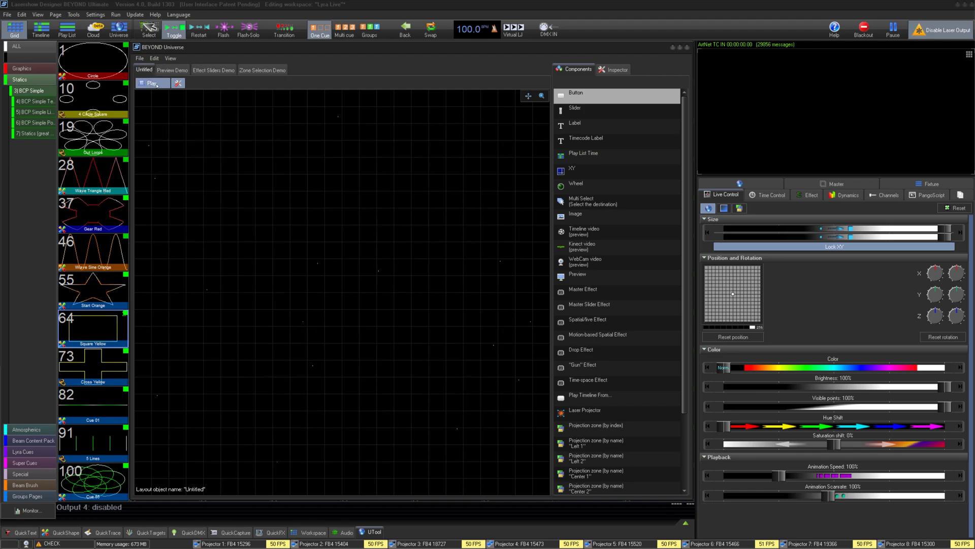
{"action": "left_click", "coordinate": [172, 70]}
{"action": "left_click", "coordinate": [143, 70]}
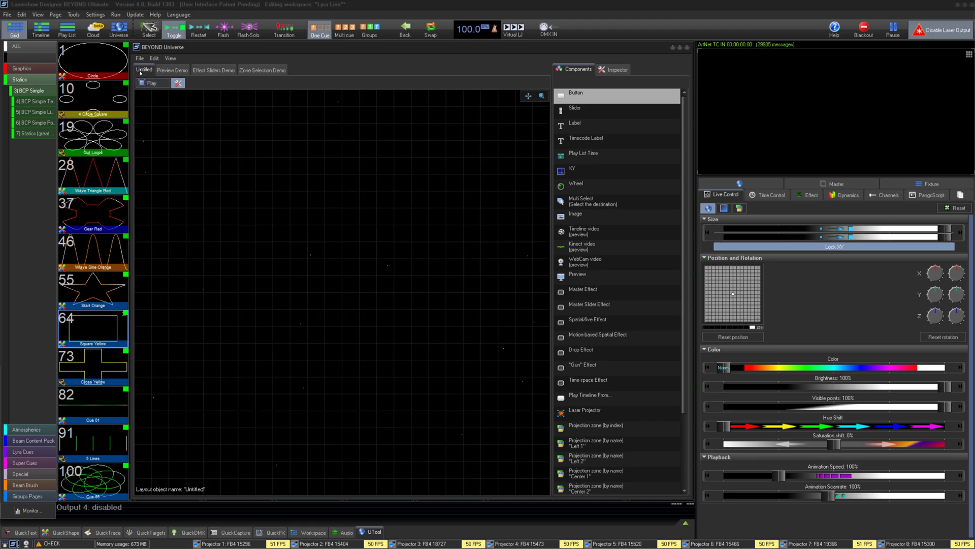
{"action": "left_click", "coordinate": [178, 83]}
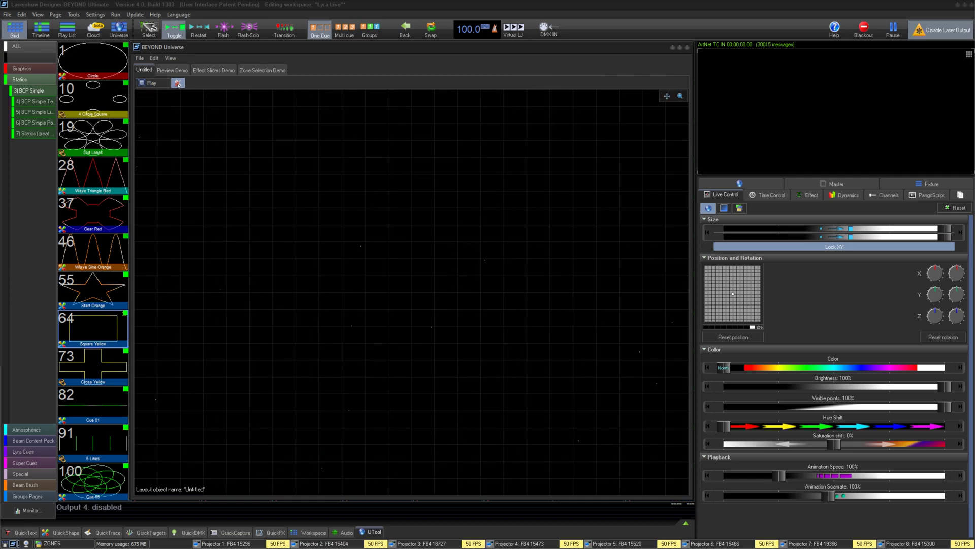
{"action": "left_click", "coordinate": [178, 83]}
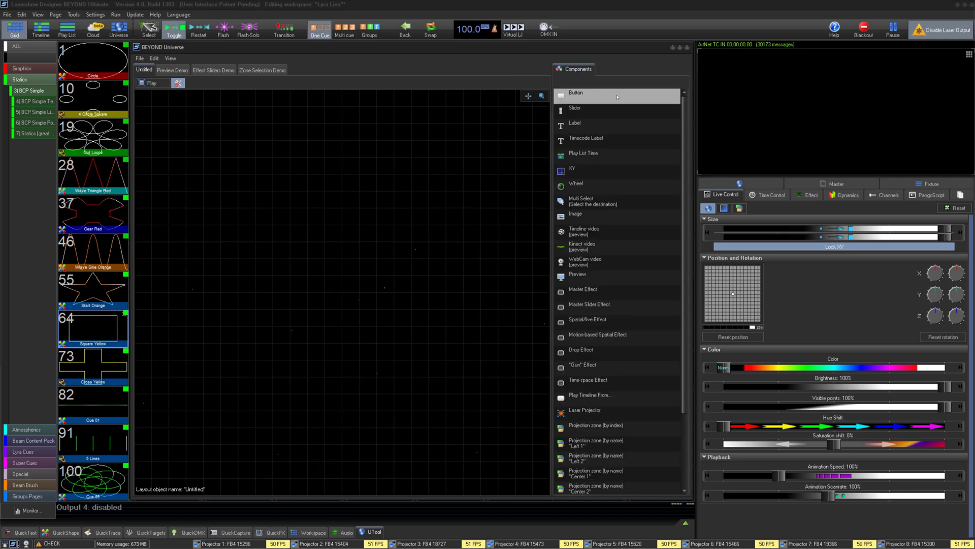
Add a Button near the upper-left of the Untitled layout and a Master Slider Effect below it, each 25 by 25
{"action": "left_click", "coordinate": [226, 116]}
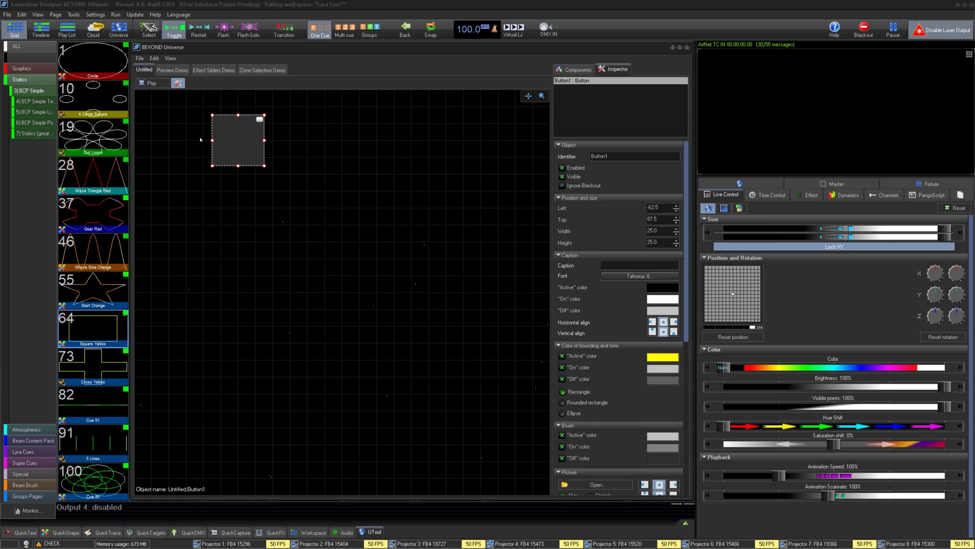
{"action": "left_click_drag", "start_coordinate": [227, 116], "coordinate": [184, 131]}
{"action": "left_click", "coordinate": [578, 70]}
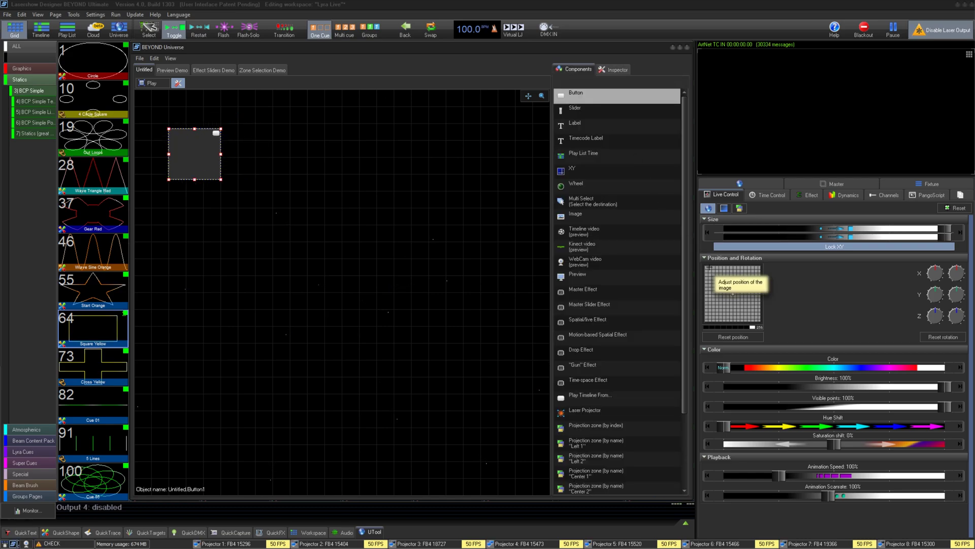
{"action": "left_click", "coordinate": [604, 309]}
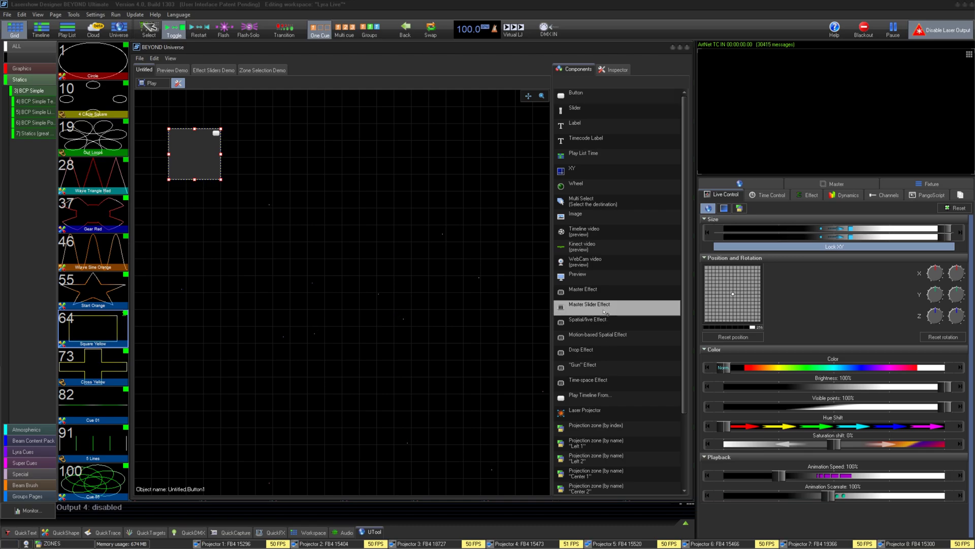
{"action": "left_click_drag", "start_coordinate": [180, 311], "coordinate": [194, 275]}
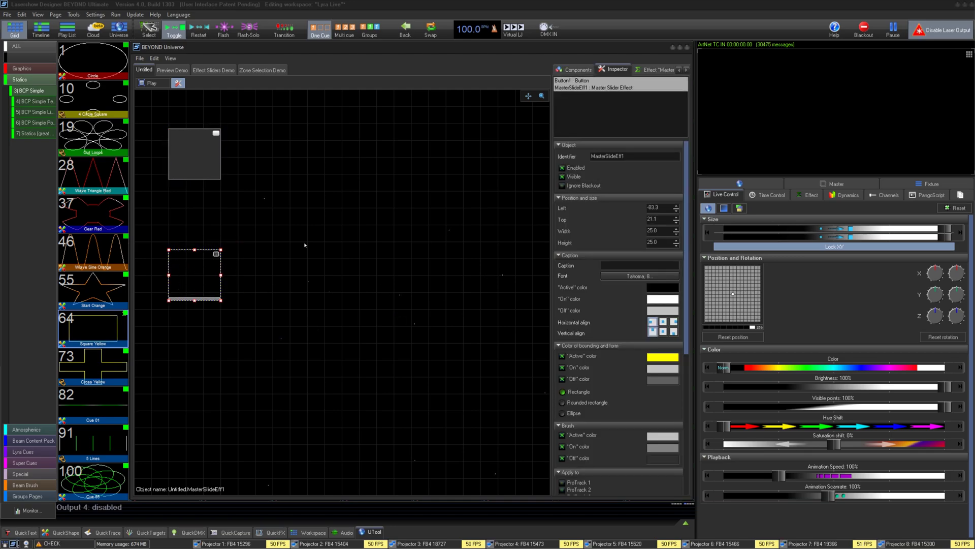
Add a 25 by 25 Laser Projector component just right of the layout's center
{"action": "left_click", "coordinate": [576, 70]}
{"action": "left_click", "coordinate": [598, 410]}
{"action": "left_click", "coordinate": [393, 317]}
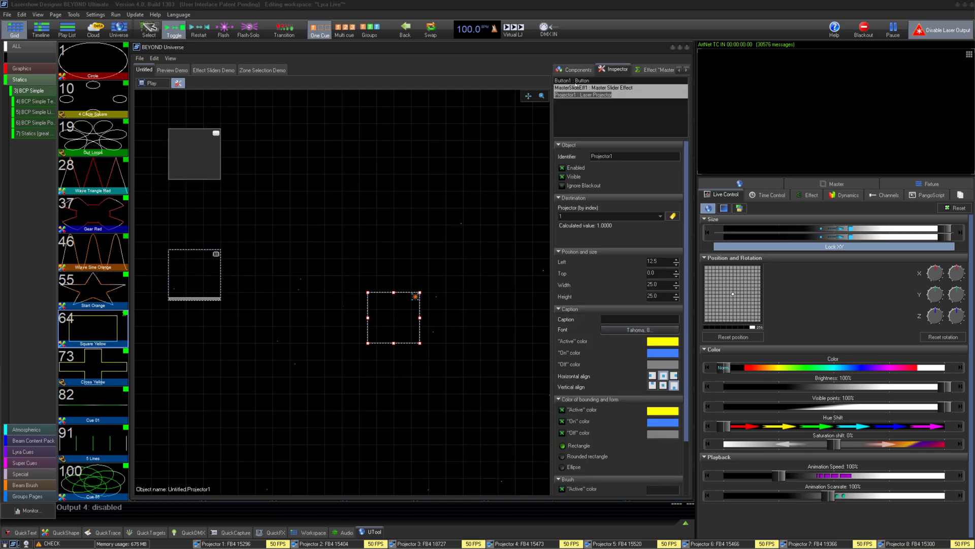
Add a Projection zone (by index) component near the layout's top and stretch it to about 91.7 wide by 25 high
{"action": "left_click", "coordinate": [620, 431]}
{"action": "left_click", "coordinate": [369, 140]}
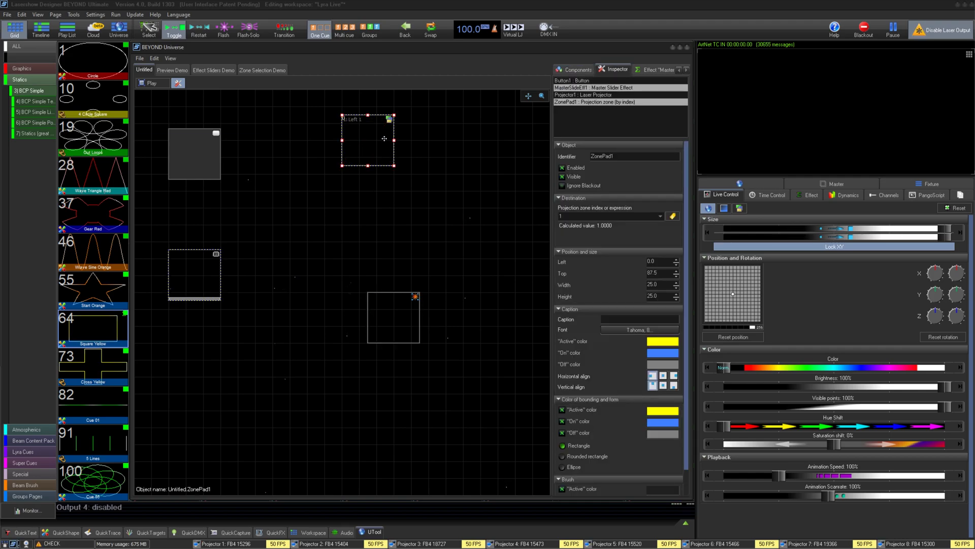
{"action": "left_click_drag", "start_coordinate": [384, 138], "coordinate": [497, 159]}
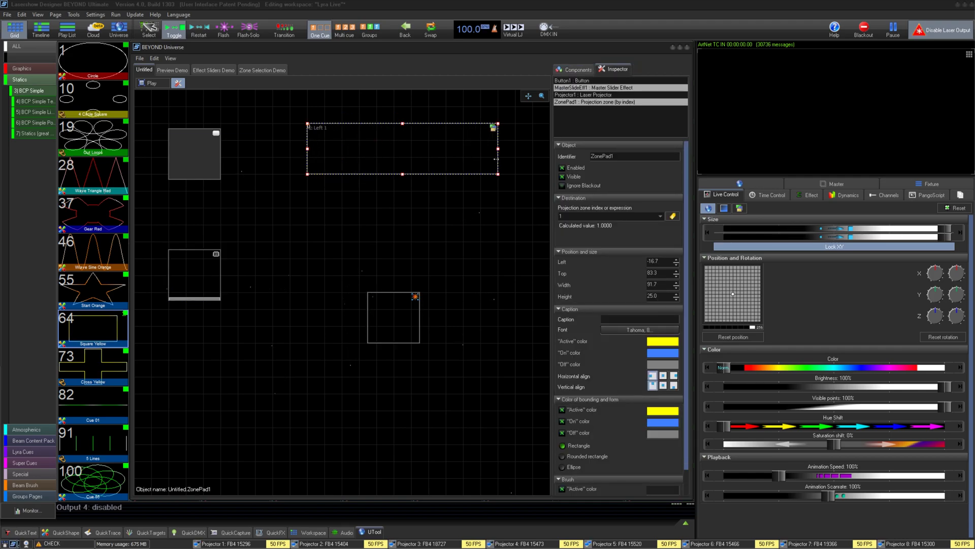
Move the laser projector object up toward the projection zone and stretch the Master Slider Effect into a tall vertical slider
{"action": "left_click_drag", "start_coordinate": [390, 341], "coordinate": [385, 274]}
{"action": "left_click", "coordinate": [181, 265]}
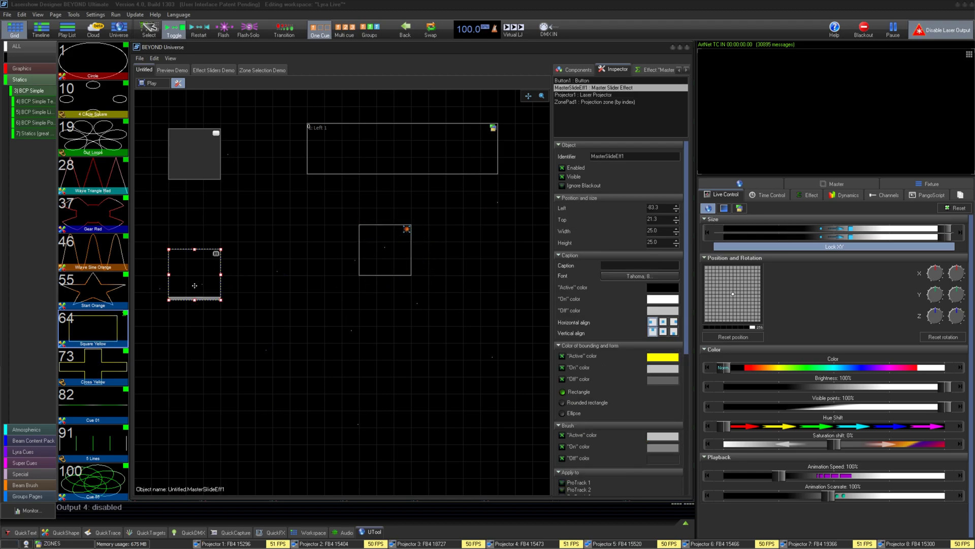
{"action": "left_click_drag", "start_coordinate": [195, 250], "coordinate": [203, 218]}
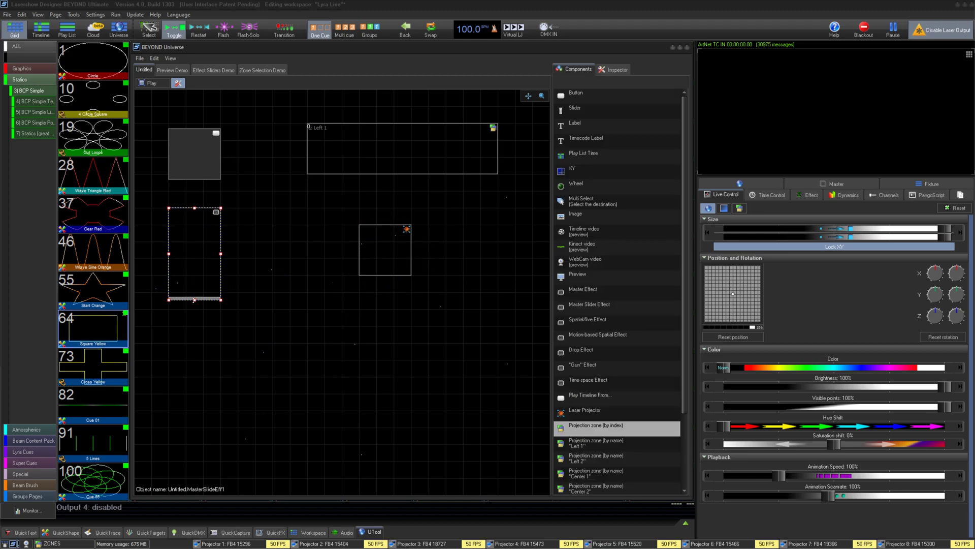
{"action": "left_click_drag", "start_coordinate": [194, 300], "coordinate": [194, 377]}
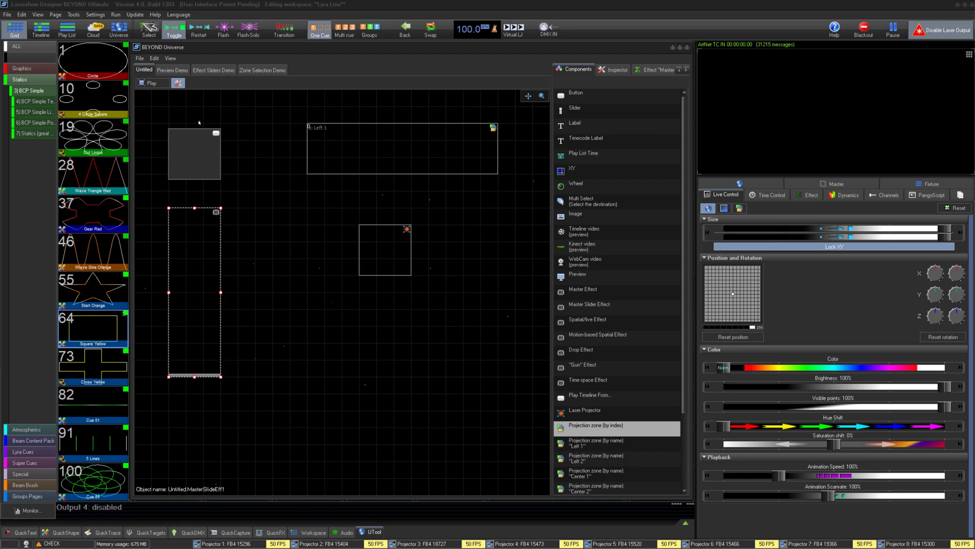
Select the button in the layout's upper-left and set its caption to "caption" in its properties
{"action": "left_click", "coordinate": [199, 157]}
{"action": "left_click", "coordinate": [625, 68]}
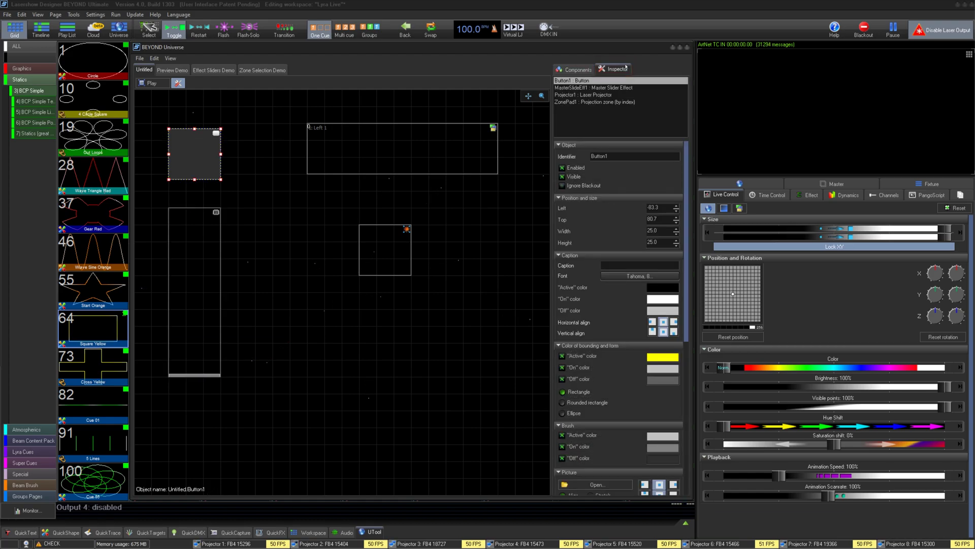
{"action": "left_click", "coordinate": [575, 176]}
{"action": "left_click", "coordinate": [575, 167]}
{"action": "scroll", "coordinate": [672, 175], "scroll_direction": "down", "scroll_amount": 3}
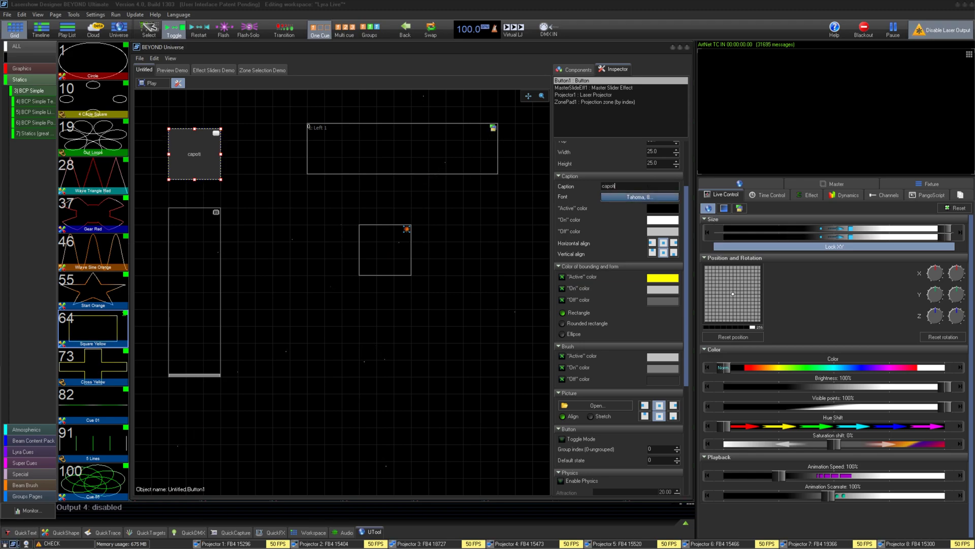
{"action": "key", "text": "BackSpace"}
{"action": "key", "text": "BackSpace"}
{"action": "key", "text": "BackSpace"}
{"action": "type", "text": "tion"}
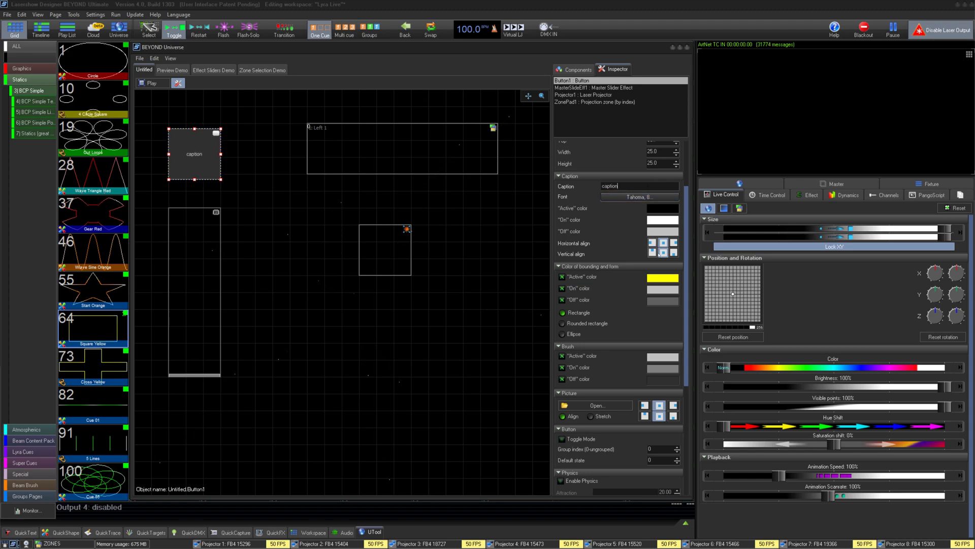
Align the button's caption to the right horizontally and to the center vertically
{"action": "left_click", "coordinate": [652, 244]}
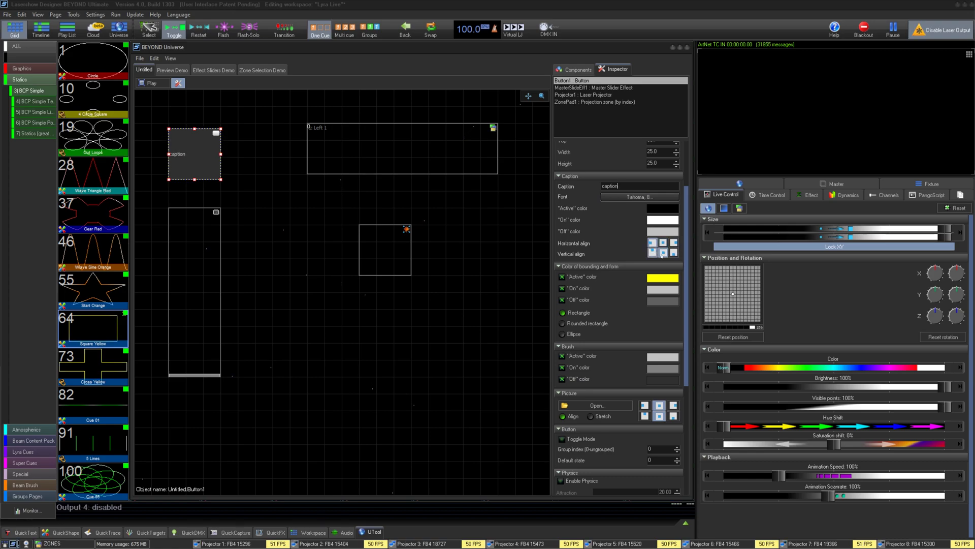
{"action": "left_click", "coordinate": [663, 253]}
{"action": "left_click", "coordinate": [674, 243]}
{"action": "left_click", "coordinate": [652, 253]}
{"action": "left_click", "coordinate": [663, 253]}
{"action": "left_click", "coordinate": [654, 244]}
{"action": "left_click", "coordinate": [674, 242]}
Examine the button's Physics, external link, OSC and PangoScript properties, including the script editing option
{"action": "scroll", "coordinate": [686, 309], "scroll_direction": "down", "scroll_amount": 5}
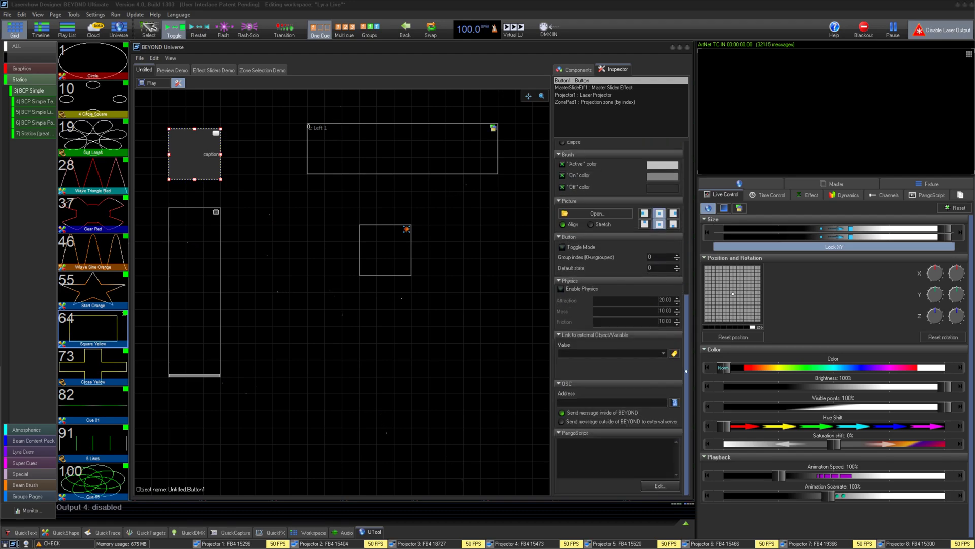
{"action": "left_click", "coordinate": [591, 300]}
{"action": "left_click", "coordinate": [607, 400]}
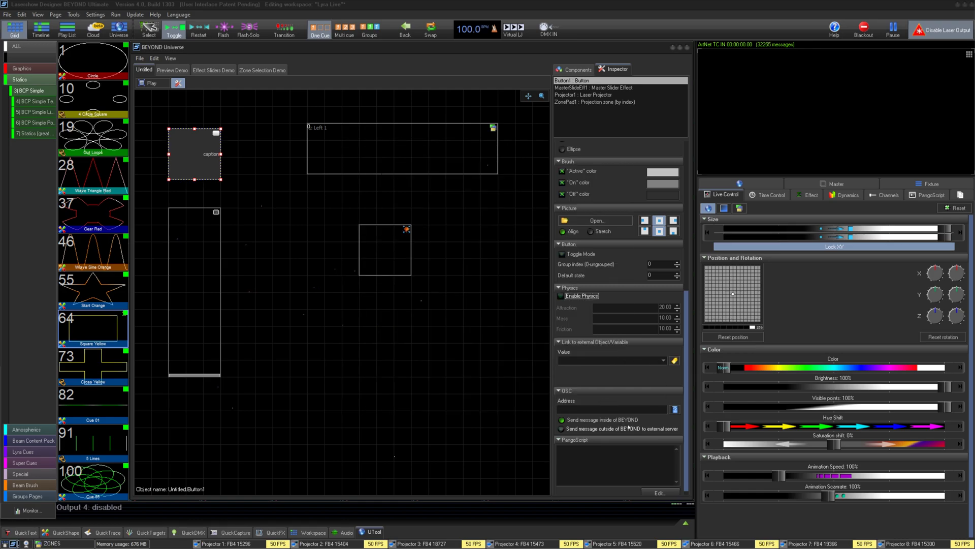
{"action": "left_click", "coordinate": [616, 459]}
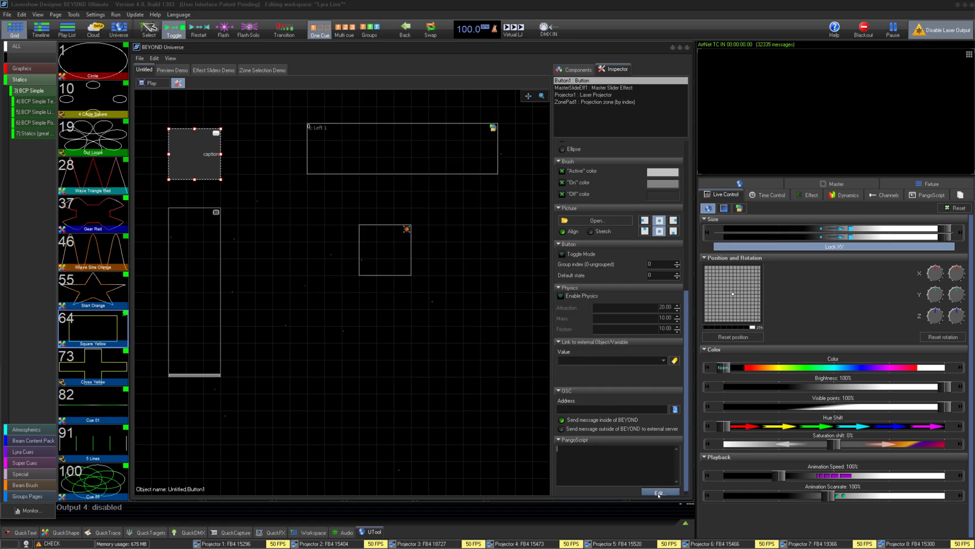
{"action": "left_click", "coordinate": [659, 492]}
{"action": "left_click", "coordinate": [655, 403]}
Add a geometric oscillating Zoom effect to the Master Slider Effect object
{"action": "left_click", "coordinate": [194, 260]}
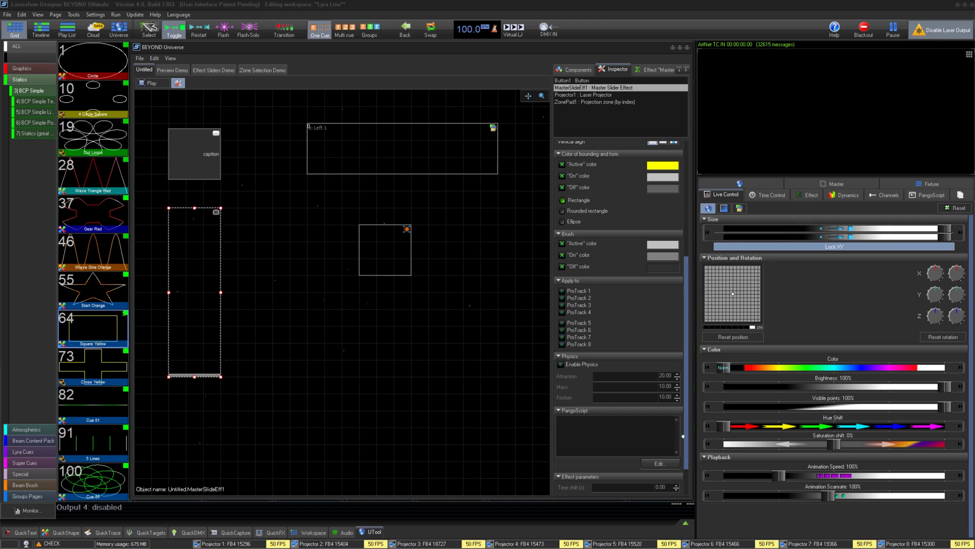
{"action": "scroll", "coordinate": [579, 386], "scroll_direction": "up", "scroll_amount": 5}
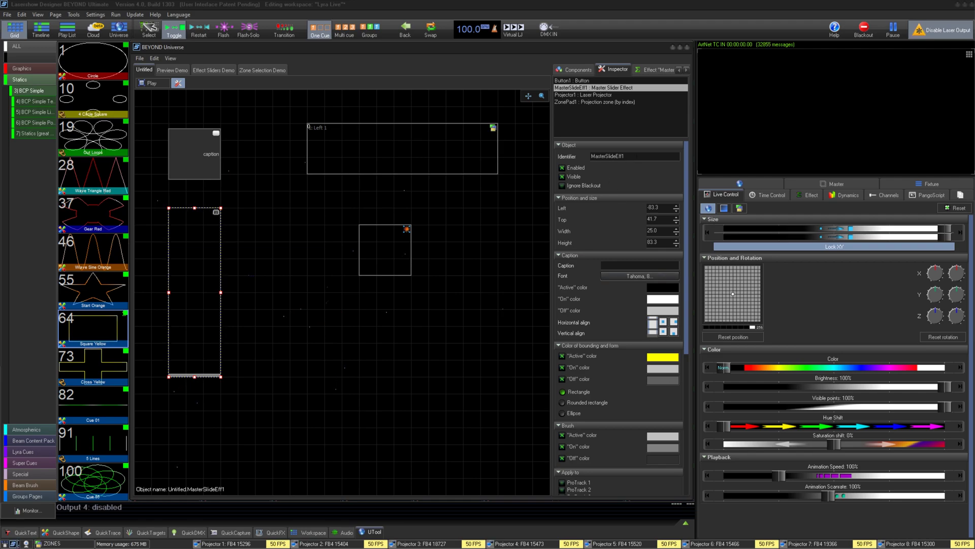
{"action": "left_click", "coordinate": [658, 69]}
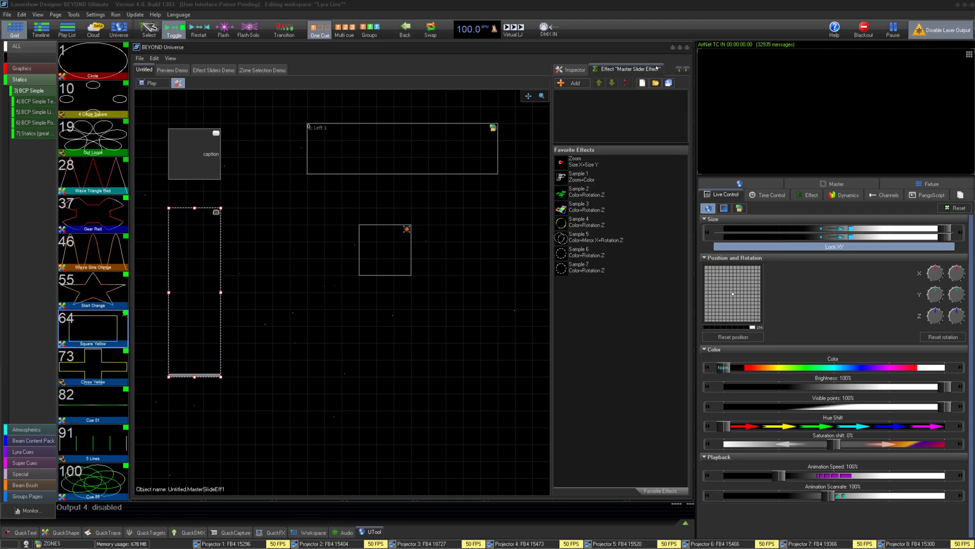
{"action": "left_click", "coordinate": [575, 83]}
{"action": "mouse_move", "coordinate": [588, 95]}
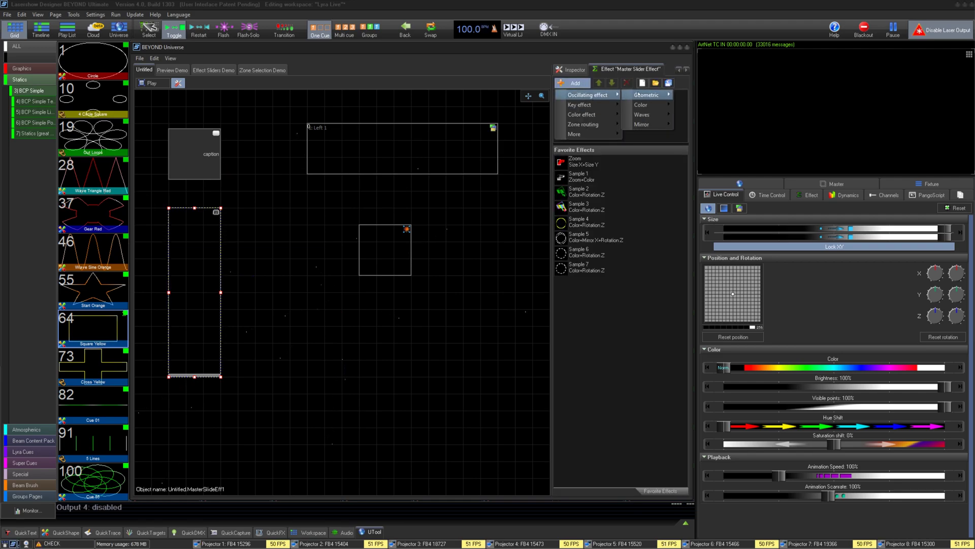
{"action": "mouse_move", "coordinate": [648, 95]}
{"action": "left_click", "coordinate": [699, 95]}
Try out the Master Slider Effect in play mode with the Circle cue running, and return to edit mode
{"action": "left_click", "coordinate": [93, 59]}
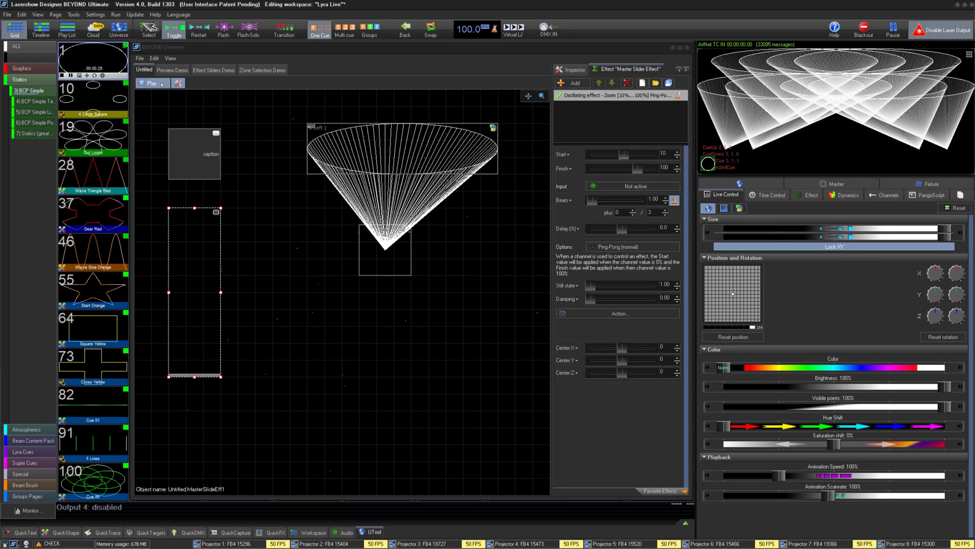
{"action": "left_click", "coordinate": [152, 83]}
{"action": "left_click_drag", "start_coordinate": [208, 362], "coordinate": [187, 401]}
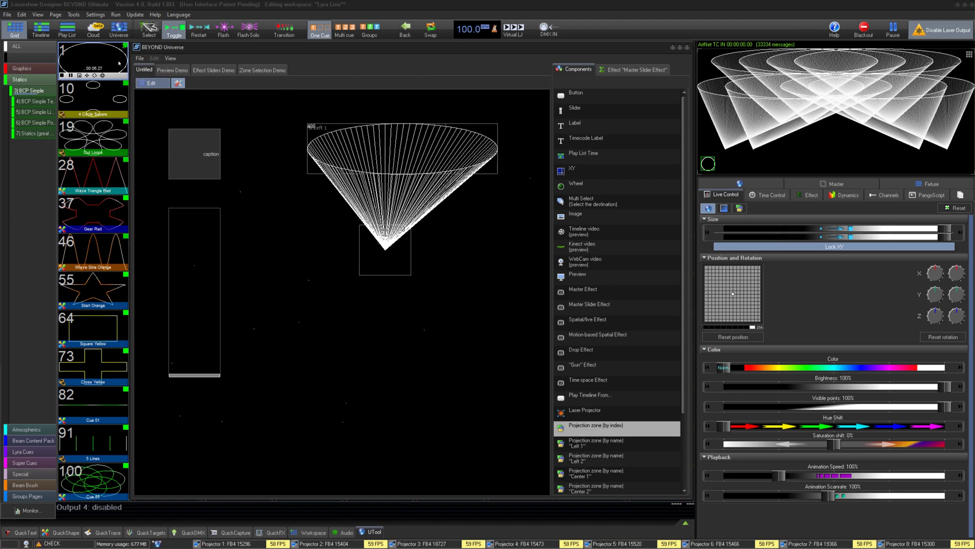
{"action": "left_click", "coordinate": [93, 60]}
{"action": "left_click", "coordinate": [167, 81]}
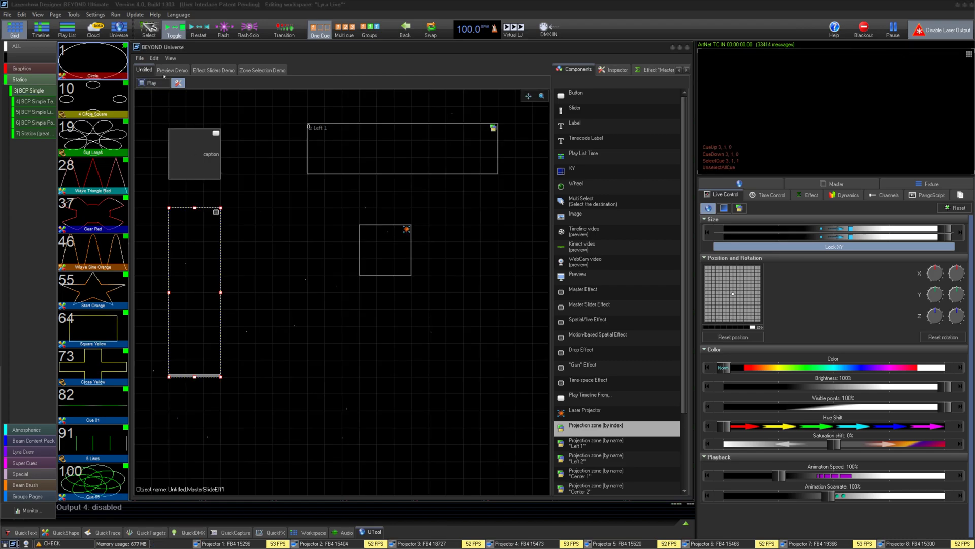
Show the Preview Demo page in play mode and preview several static cues there, finishing with Circle
{"action": "left_click", "coordinate": [168, 81]}
{"action": "left_click", "coordinate": [173, 71]}
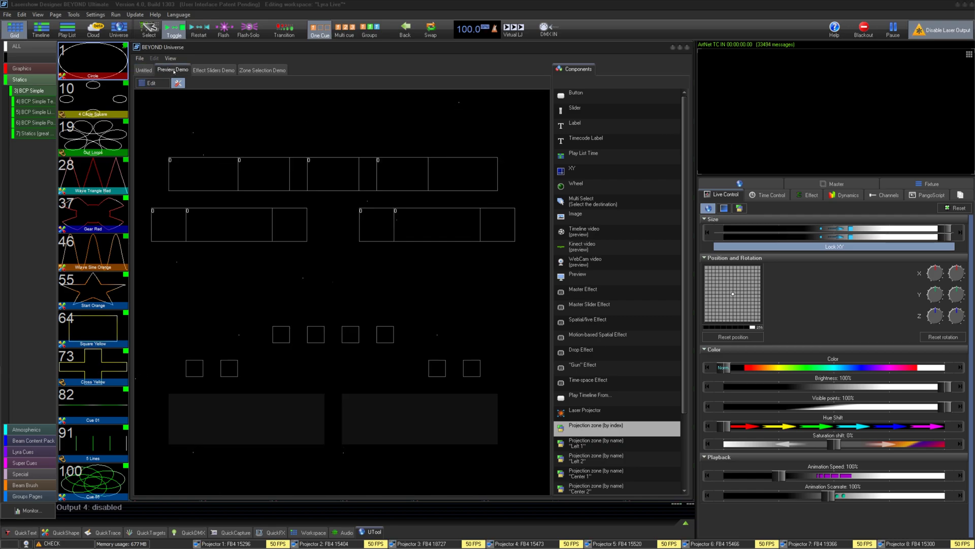
{"action": "left_click", "coordinate": [92, 135]}
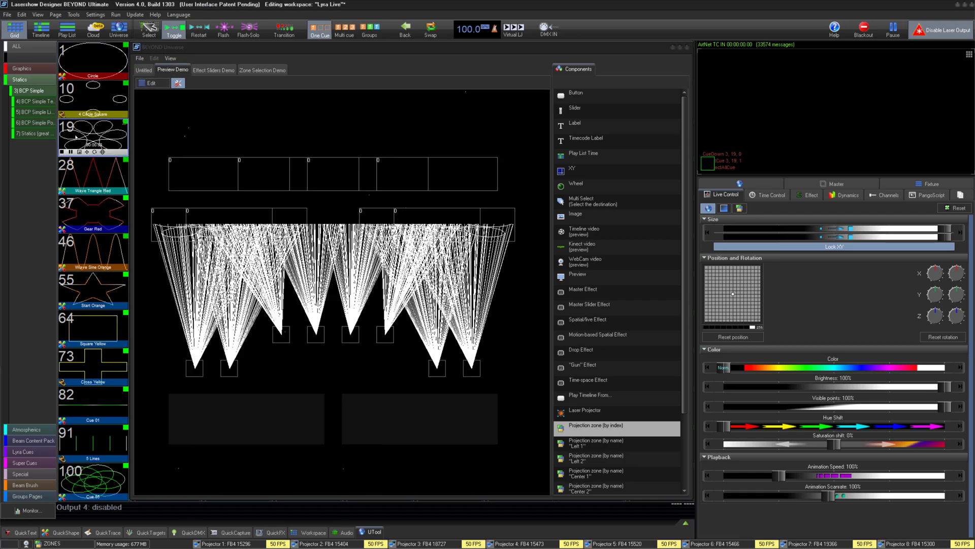
{"action": "left_click", "coordinate": [106, 189]}
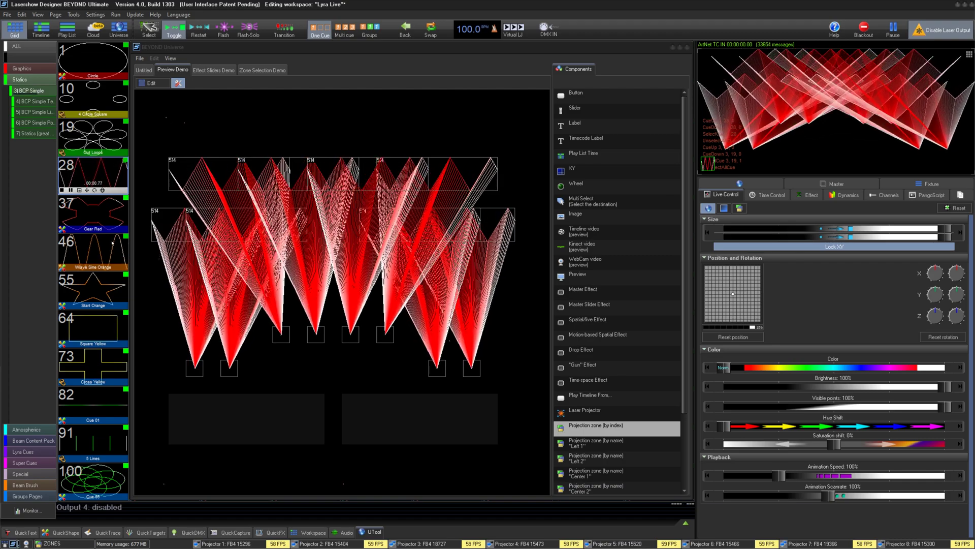
{"action": "left_click", "coordinate": [103, 287]}
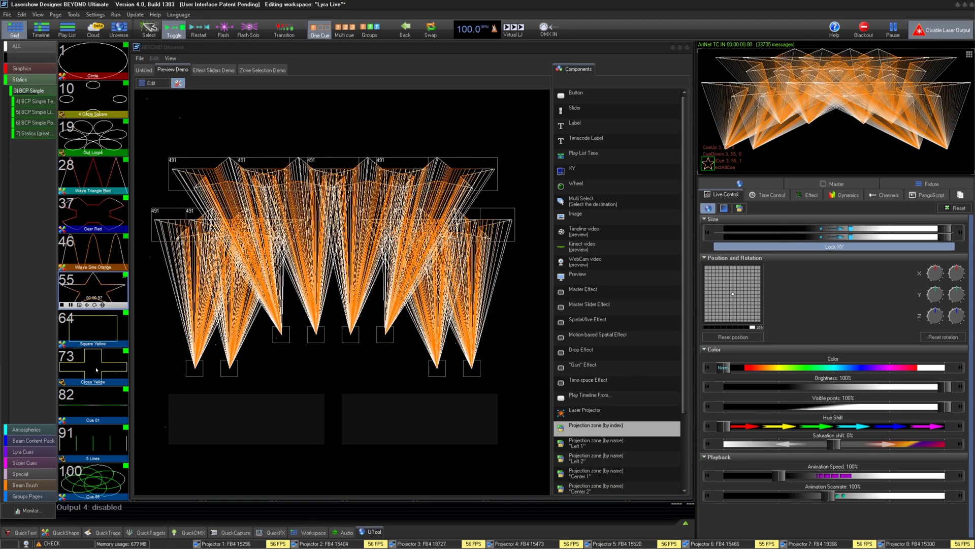
{"action": "left_click", "coordinate": [92, 401]}
{"action": "left_click", "coordinate": [94, 136]}
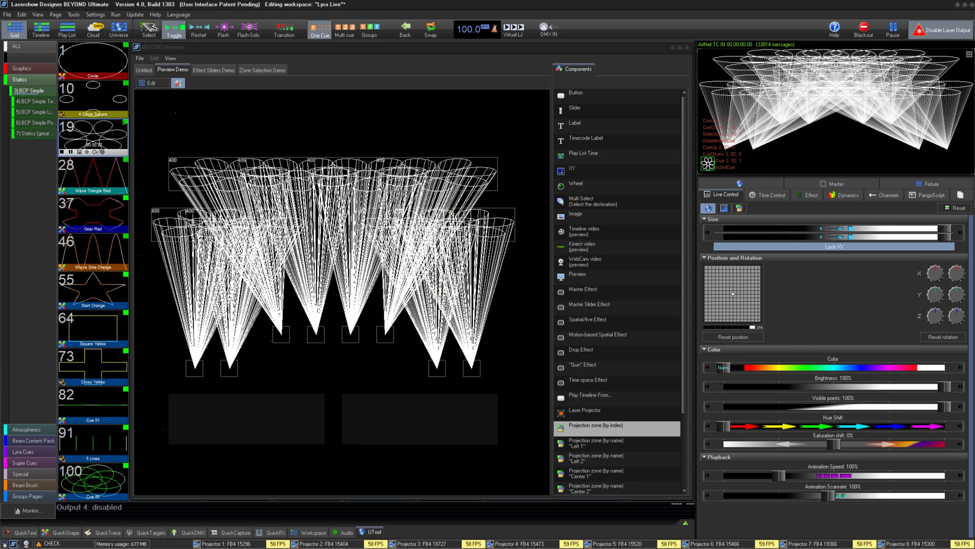
{"action": "left_click", "coordinate": [90, 93]}
{"action": "left_click", "coordinate": [93, 249]}
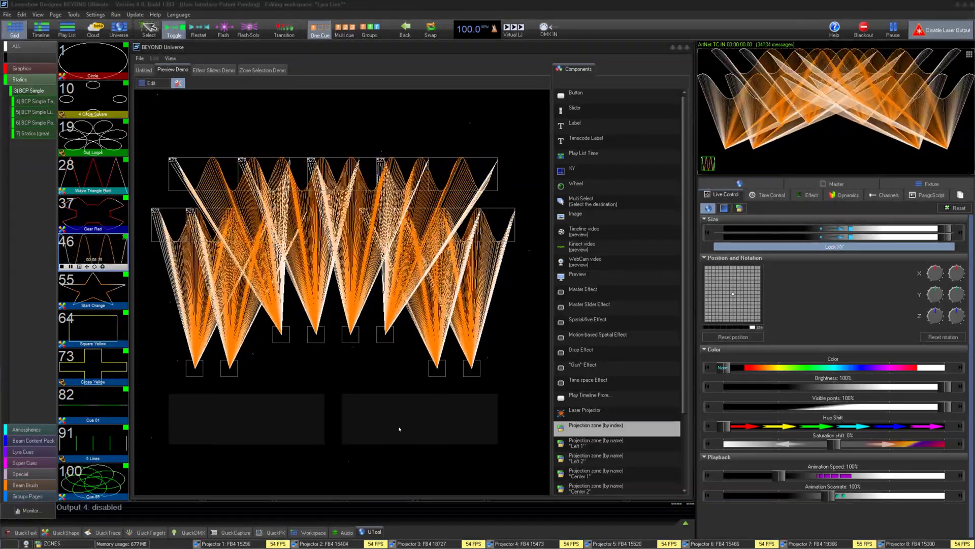
{"action": "left_click", "coordinate": [109, 55]}
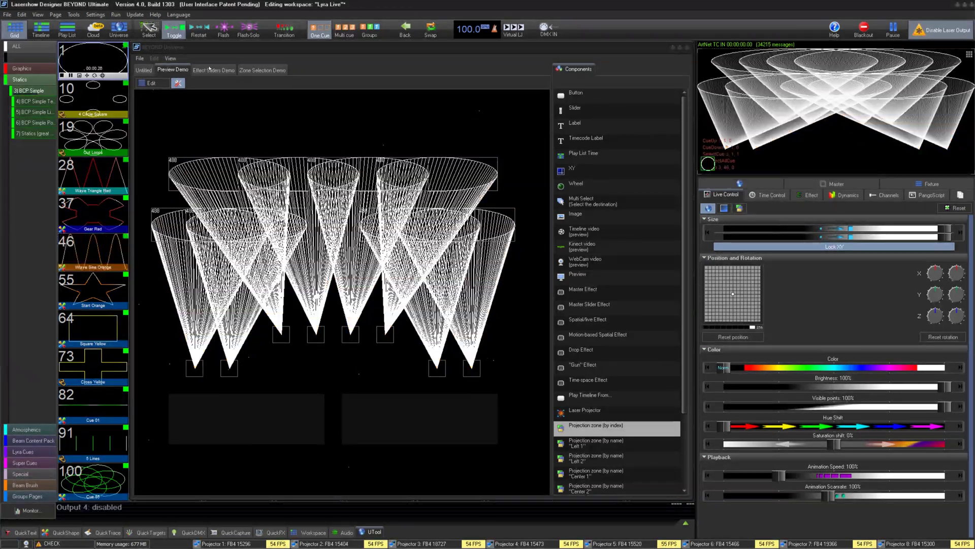
Test the Rainbow, Mixer, Zoom and Left Right master effects on the Effect Sliders Demo page, returning each slider to its minimum
{"action": "left_click", "coordinate": [214, 70]}
{"action": "left_click_drag", "start_coordinate": [213, 416], "coordinate": [225, 100]}
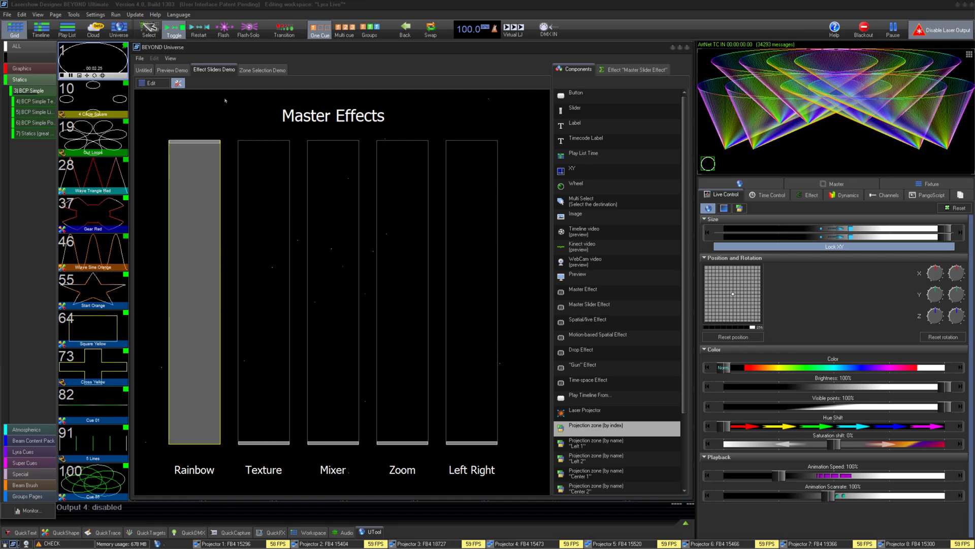
{"action": "left_click_drag", "start_coordinate": [213, 249], "coordinate": [315, 448]}
{"action": "left_click_drag", "start_coordinate": [345, 416], "coordinate": [440, 116]}
{"action": "left_click_drag", "start_coordinate": [328, 386], "coordinate": [390, 113]}
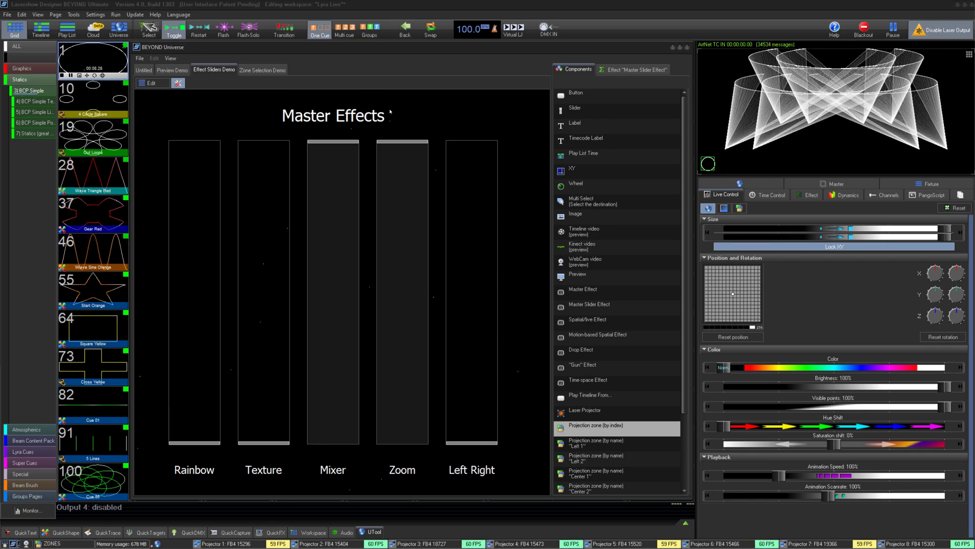
{"action": "left_click_drag", "start_coordinate": [488, 380], "coordinate": [467, 445]}
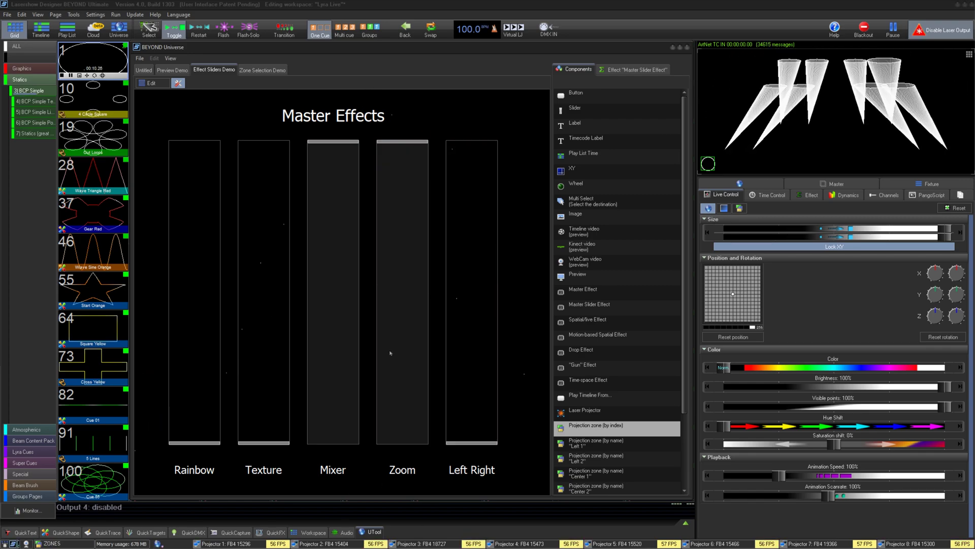
{"action": "left_click_drag", "start_coordinate": [397, 349], "coordinate": [394, 442]}
{"action": "left_click_drag", "start_coordinate": [338, 238], "coordinate": [332, 444]}
Show the Zone Selection Demo page and run cues on the odd zones and on the even zones
{"action": "left_click", "coordinate": [266, 70]}
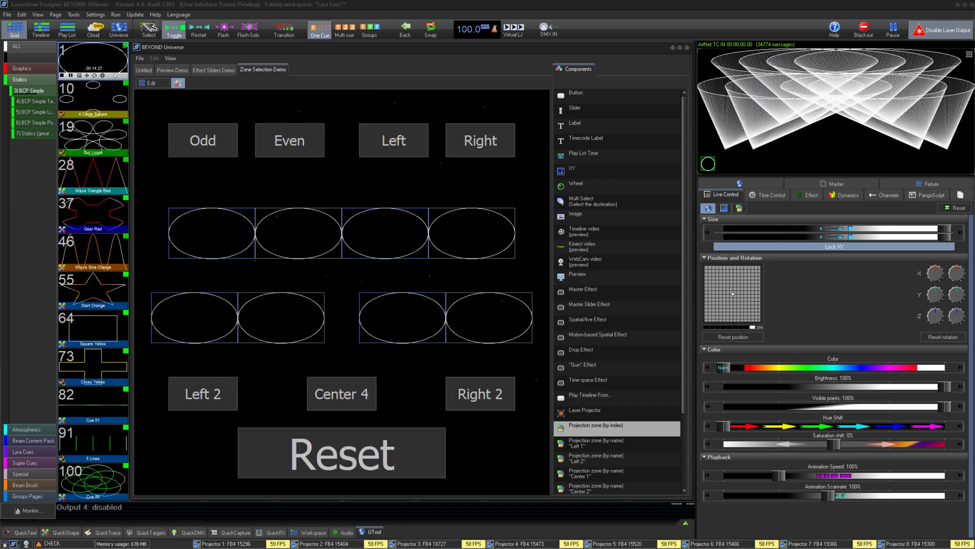
{"action": "left_click", "coordinate": [104, 109]}
{"action": "left_click", "coordinate": [109, 167]}
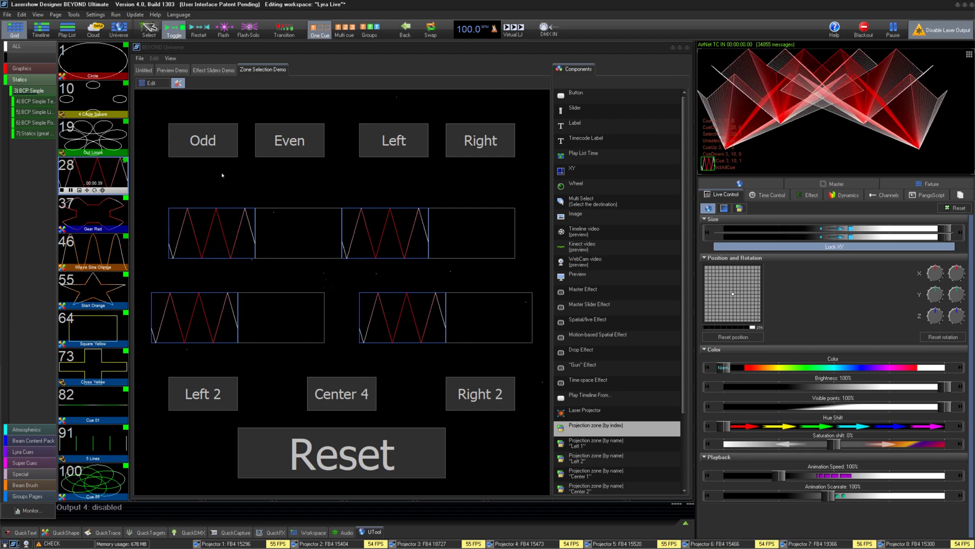
{"action": "left_click", "coordinate": [105, 216]}
{"action": "left_click", "coordinate": [105, 241]}
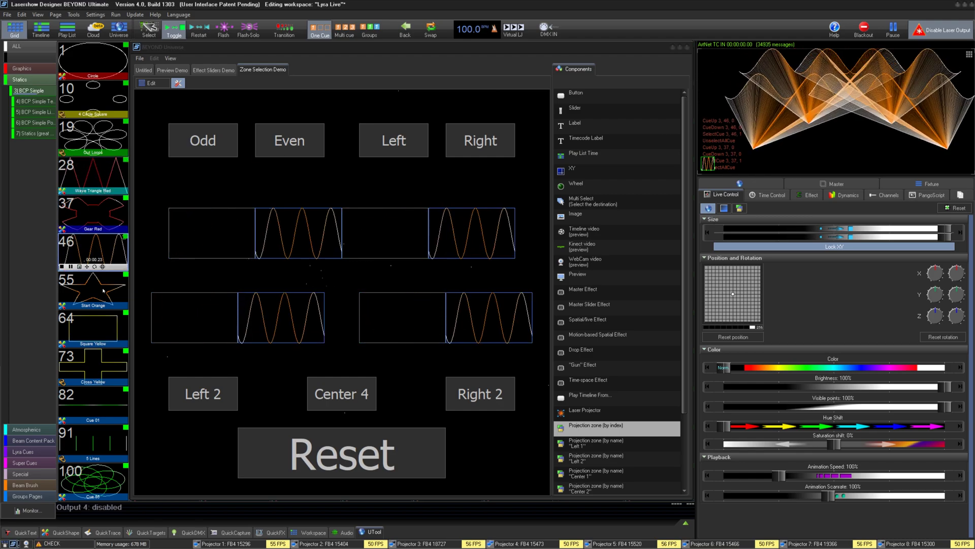
Run cues on the left group of zones and on the right group of zones
{"action": "left_click", "coordinate": [101, 287]}
{"action": "left_click", "coordinate": [108, 245]}
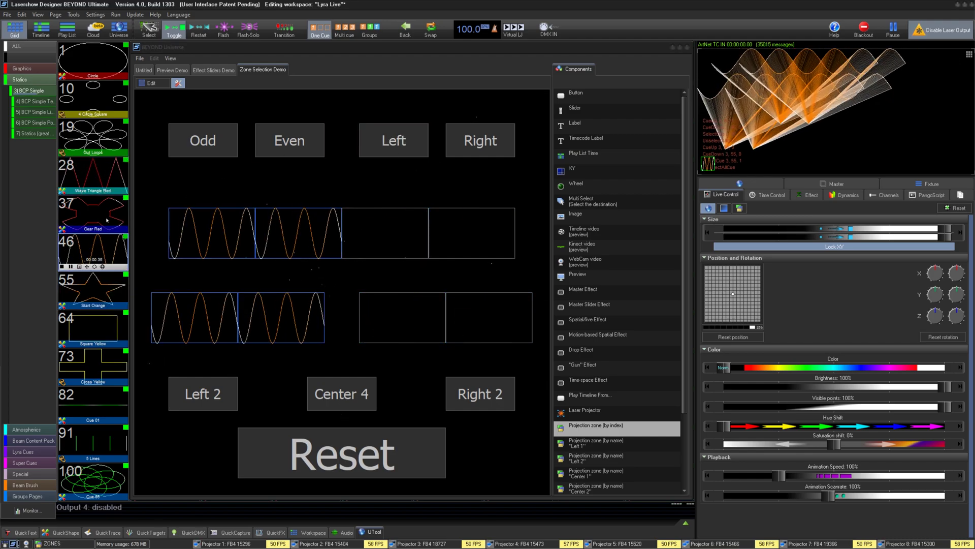
{"action": "left_click", "coordinate": [105, 212]}
{"action": "left_click", "coordinate": [103, 410]}
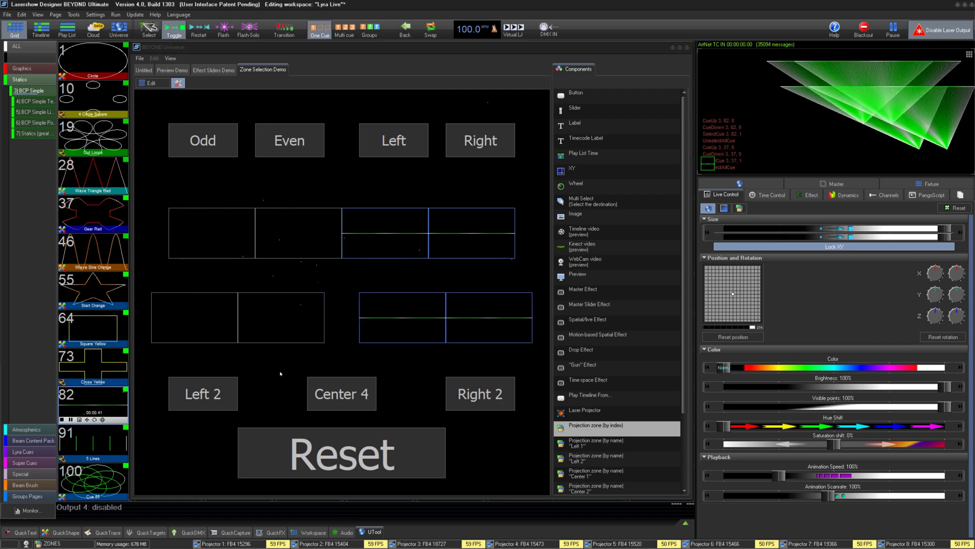
With zone selection reset, run the Cross Yellow, Start Orange, Wave Triangle Red, Out Loops and Circle cues across all zones
{"action": "left_click", "coordinate": [104, 364]}
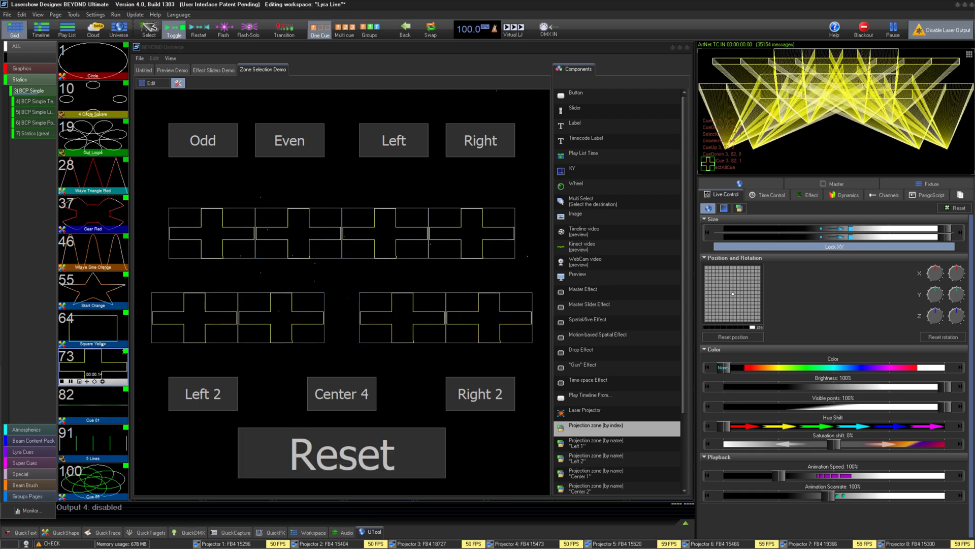
{"action": "left_click", "coordinate": [108, 294]}
{"action": "left_click", "coordinate": [114, 177]}
{"action": "left_click", "coordinate": [101, 137]}
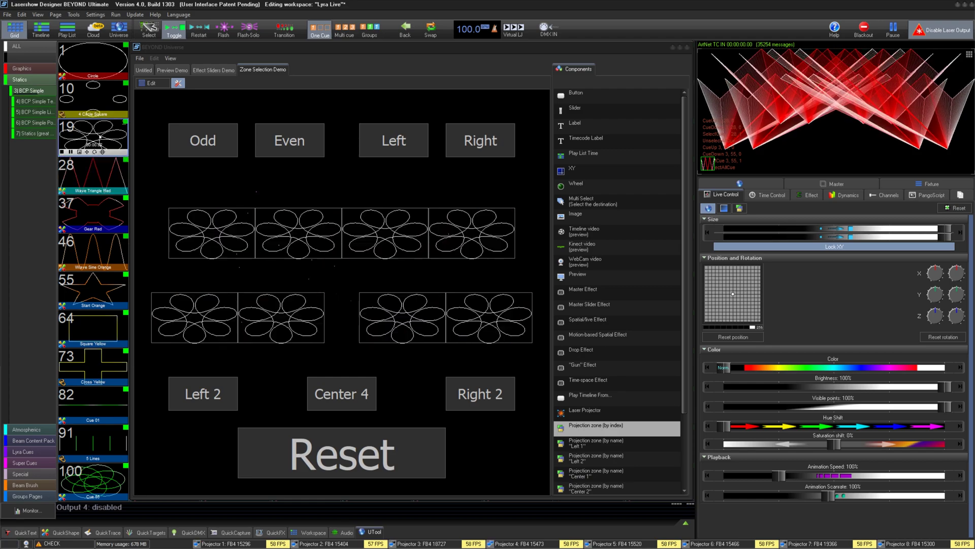
{"action": "left_click", "coordinate": [105, 65]}
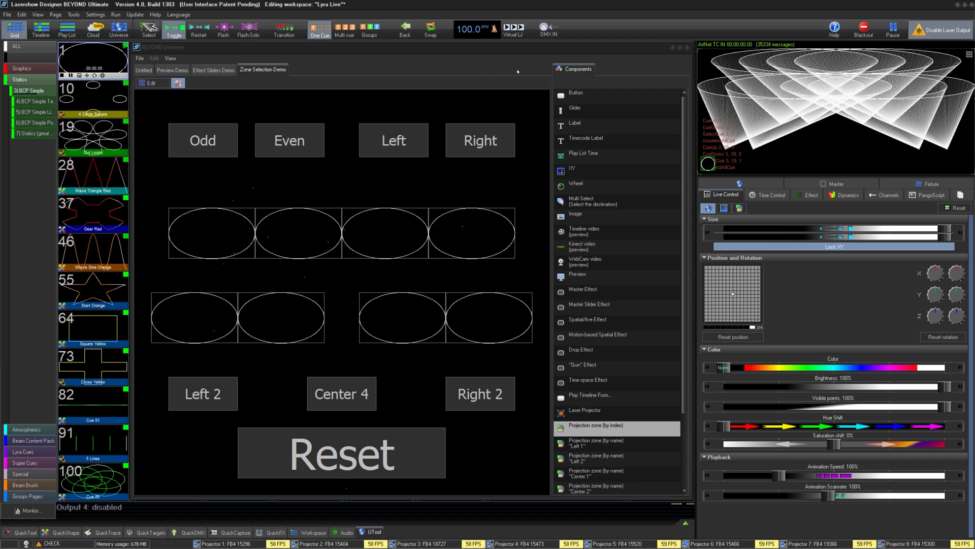
Put the Zone Selection Demo page in edit mode and examine the Even button's Multi Select properties
{"action": "left_click", "coordinate": [151, 82]}
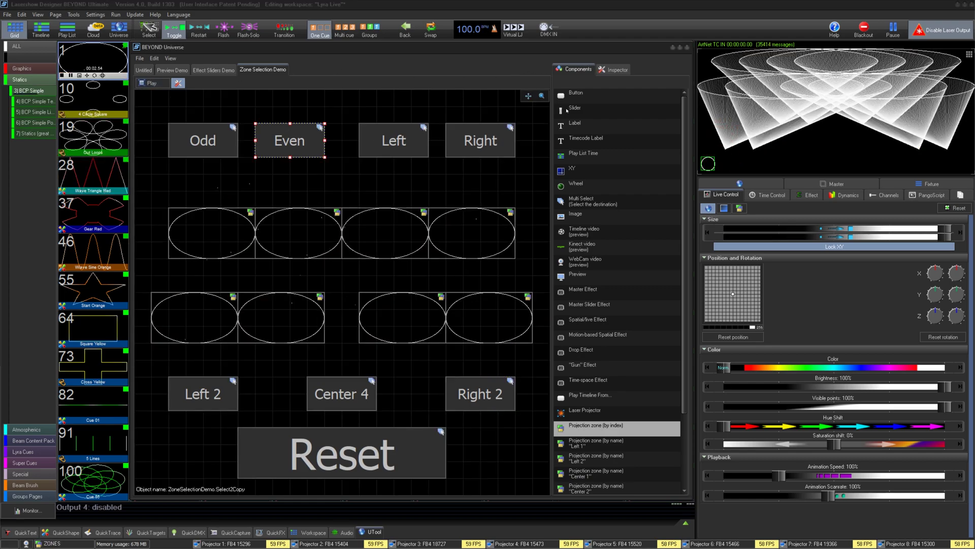
{"action": "left_click", "coordinate": [615, 70]}
{"action": "scroll", "coordinate": [578, 447], "scroll_direction": "down", "scroll_amount": 2}
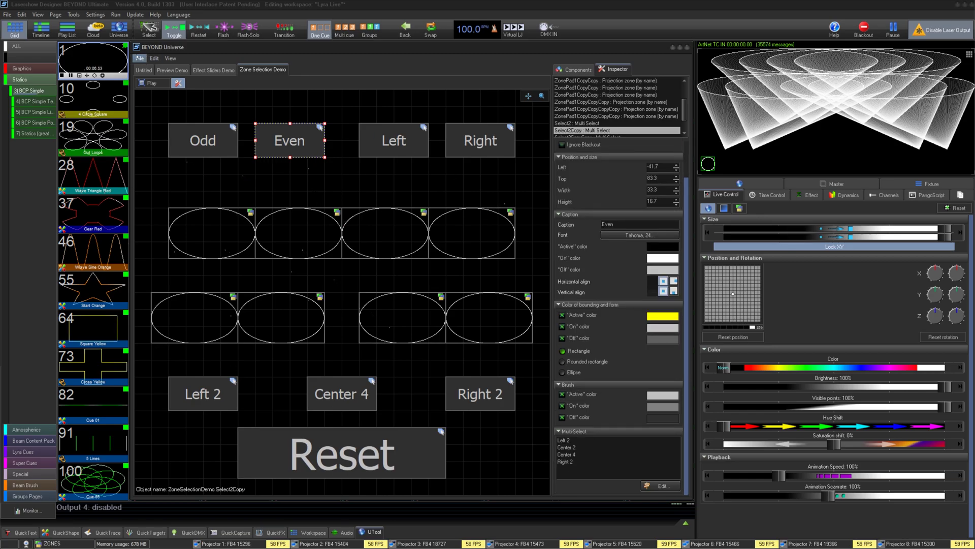
Close the Universe editor window and show the Universe view in the main workspace
{"action": "left_click", "coordinate": [138, 58]}
{"action": "left_click", "coordinate": [688, 48]}
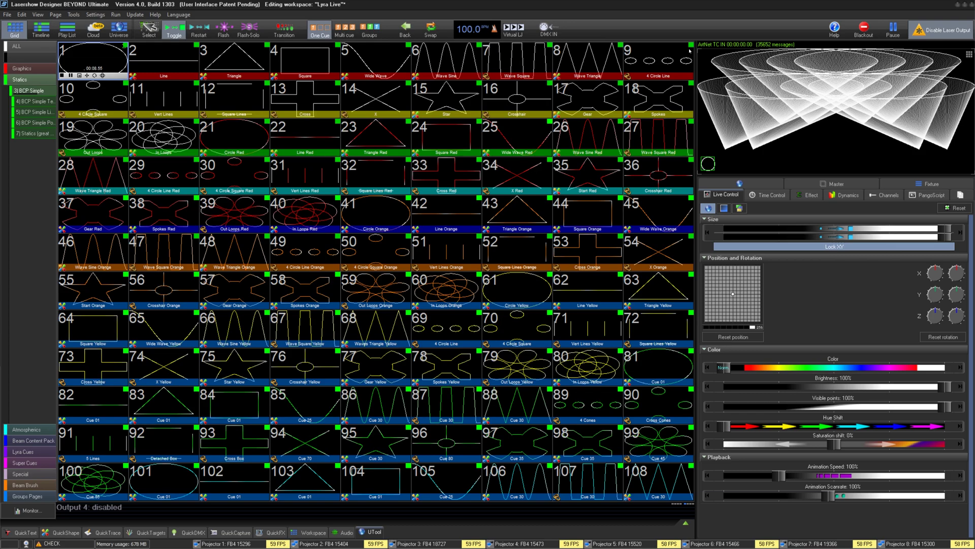
{"action": "left_click", "coordinate": [121, 30]}
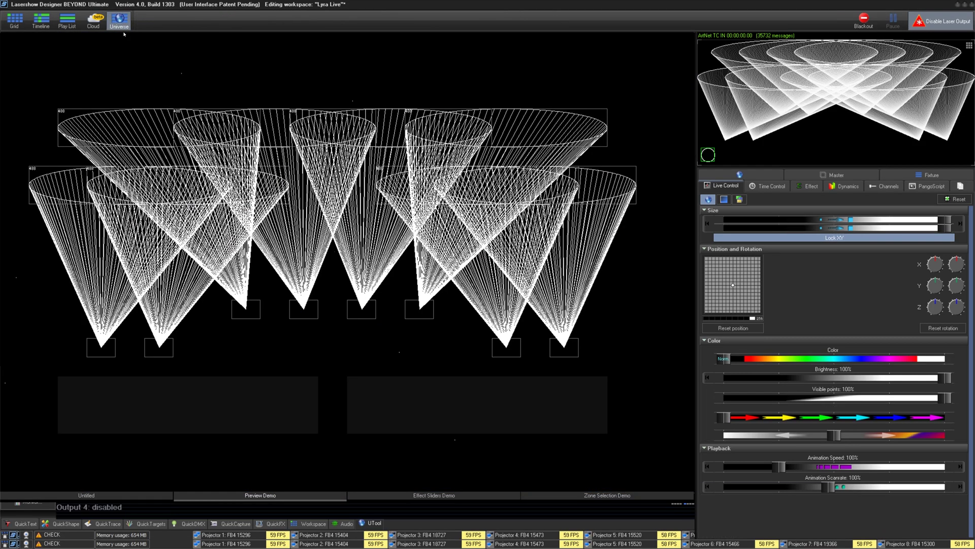